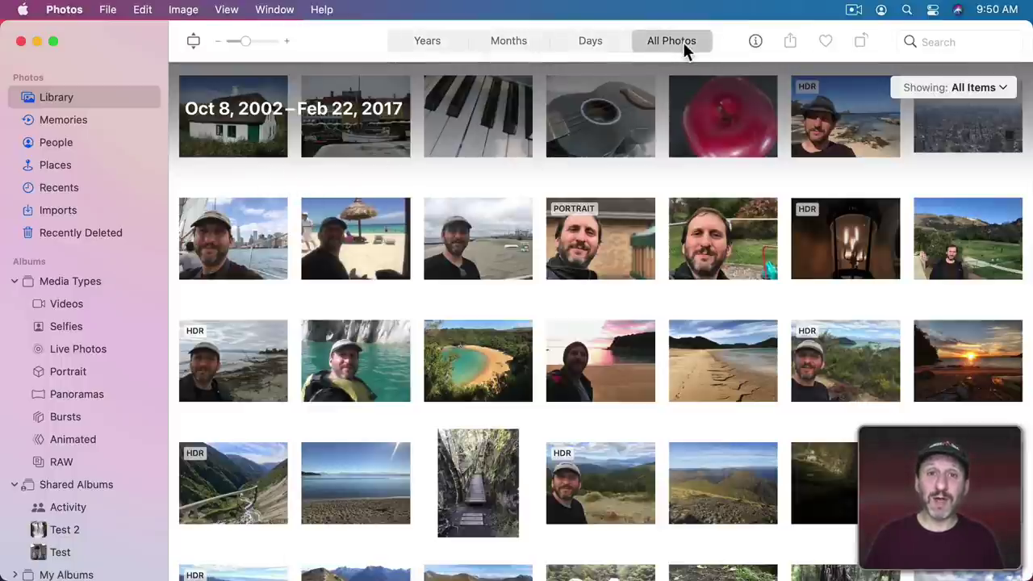
Show photo titles under thumbnails and rename the IMG_1115.JPG piano photo to 'Piano Keys'
click(229, 9)
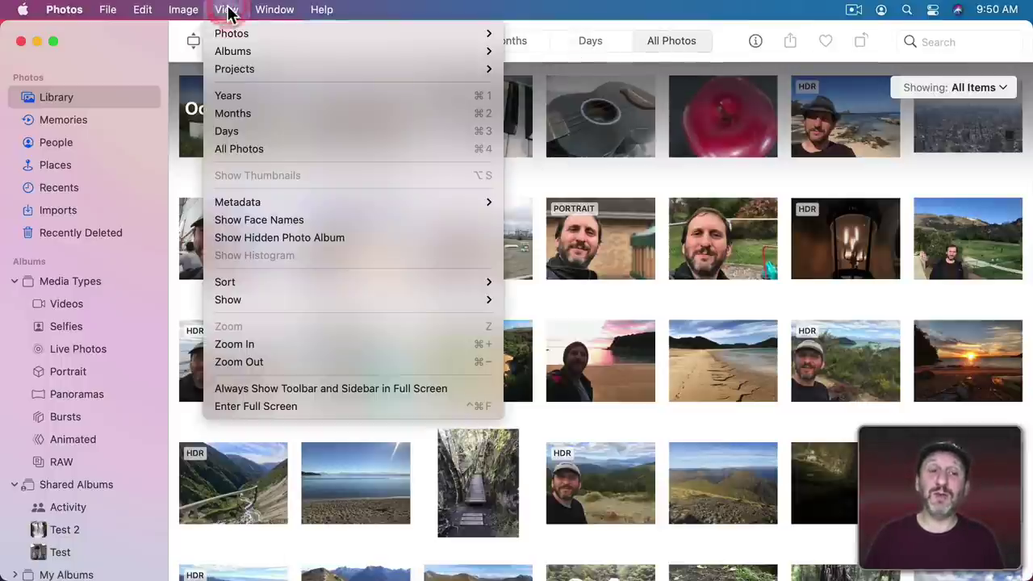
mouse_move(312, 203)
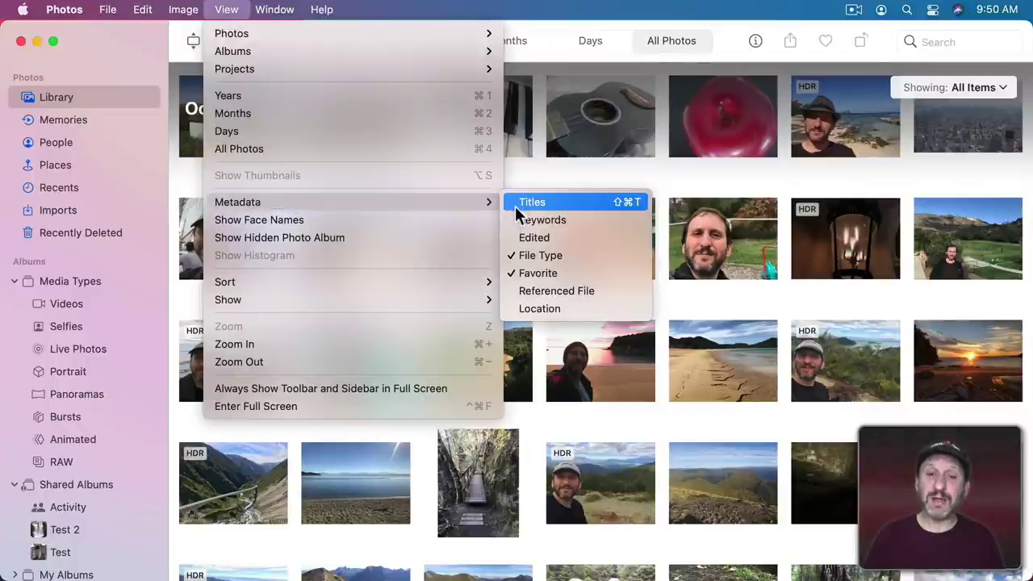
click(563, 206)
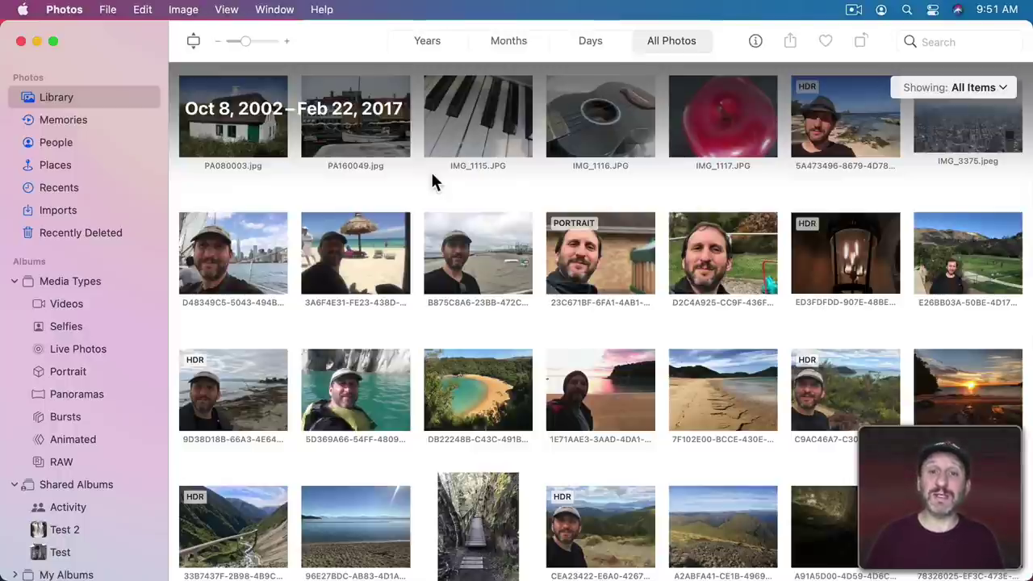
mouse_move(480, 174)
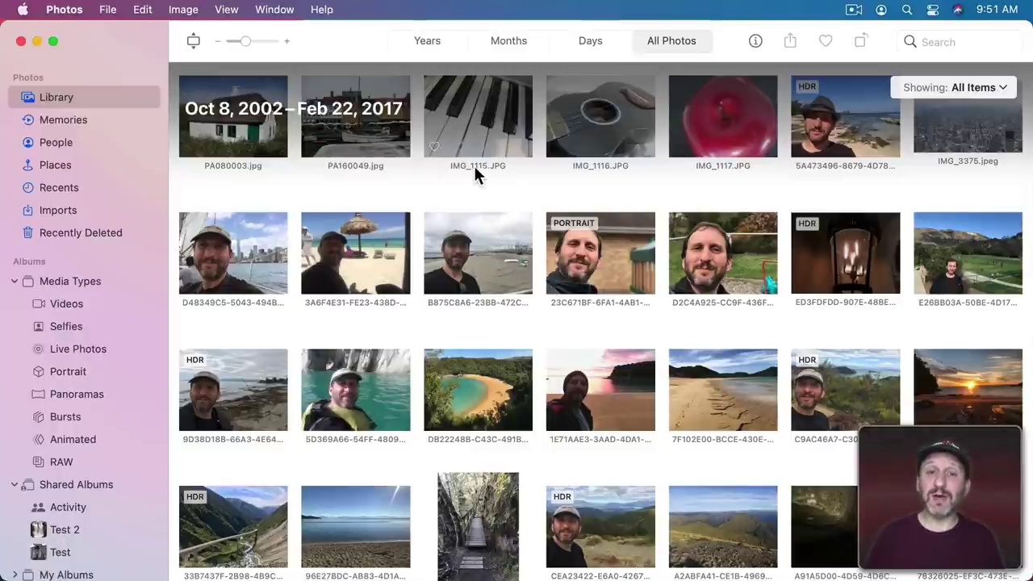
click(476, 168)
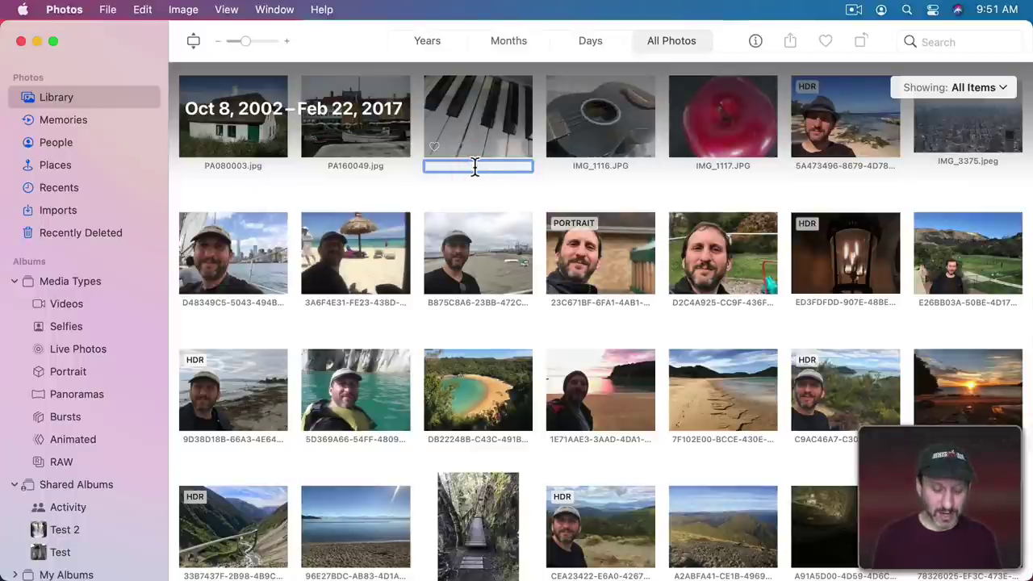
text(Piano Keys)
key(Return)
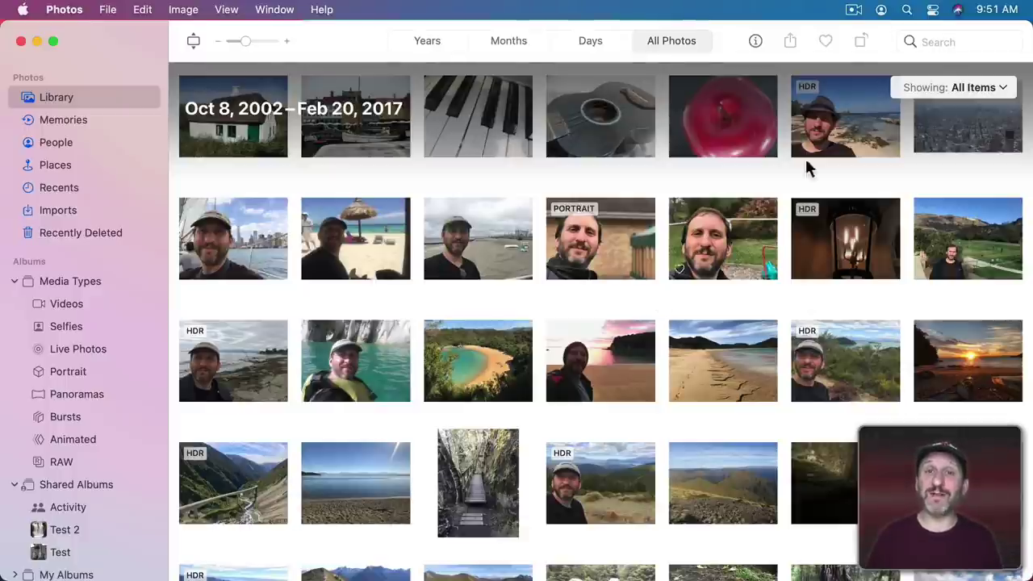
Search the library for 'boat' and show the Venice canal result in All Photos
click(955, 41)
text(bo)
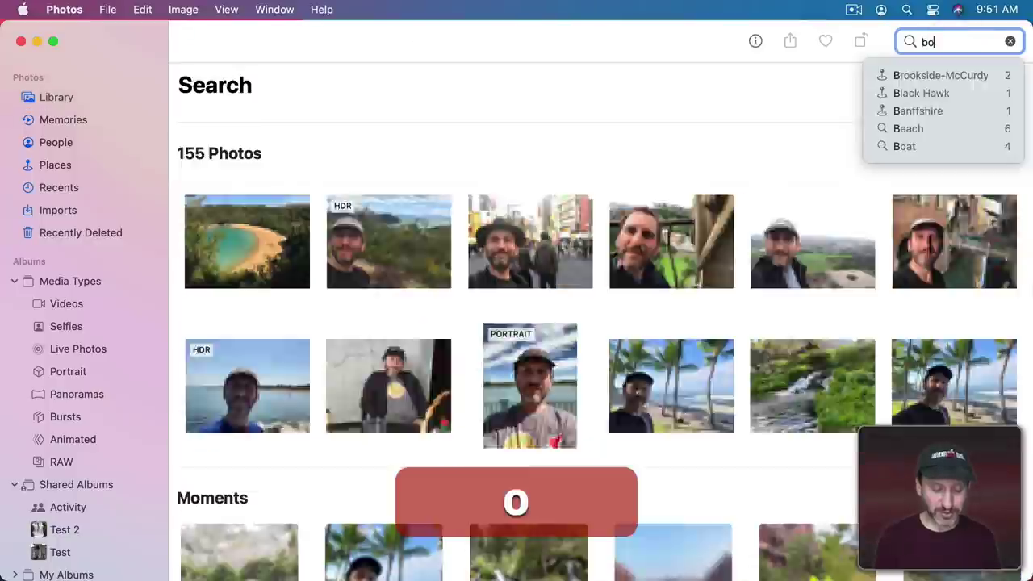
text(at)
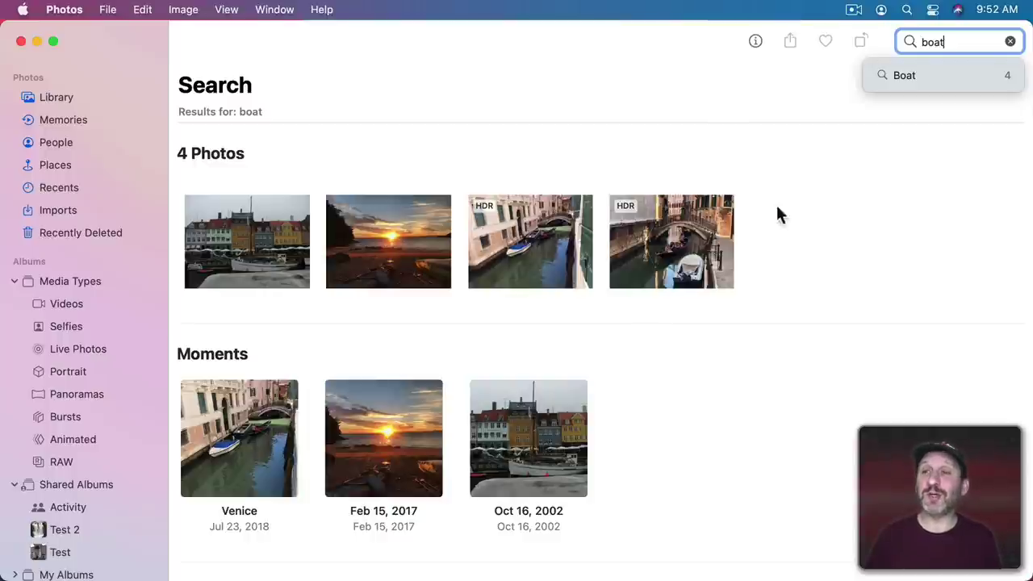
click(533, 226)
ctrl+click(534, 238)
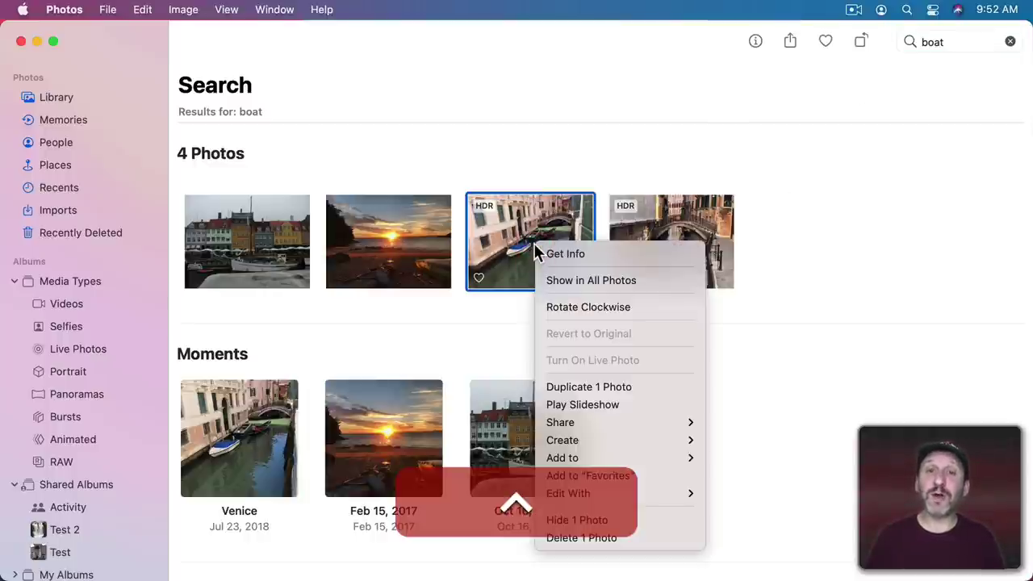
click(591, 280)
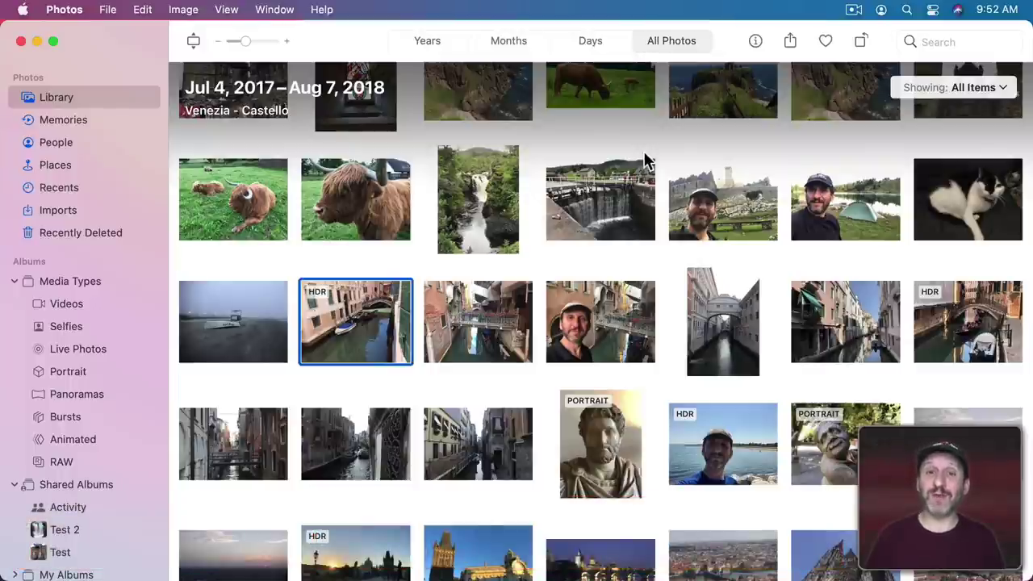
scroll(646, 160, up, 15)
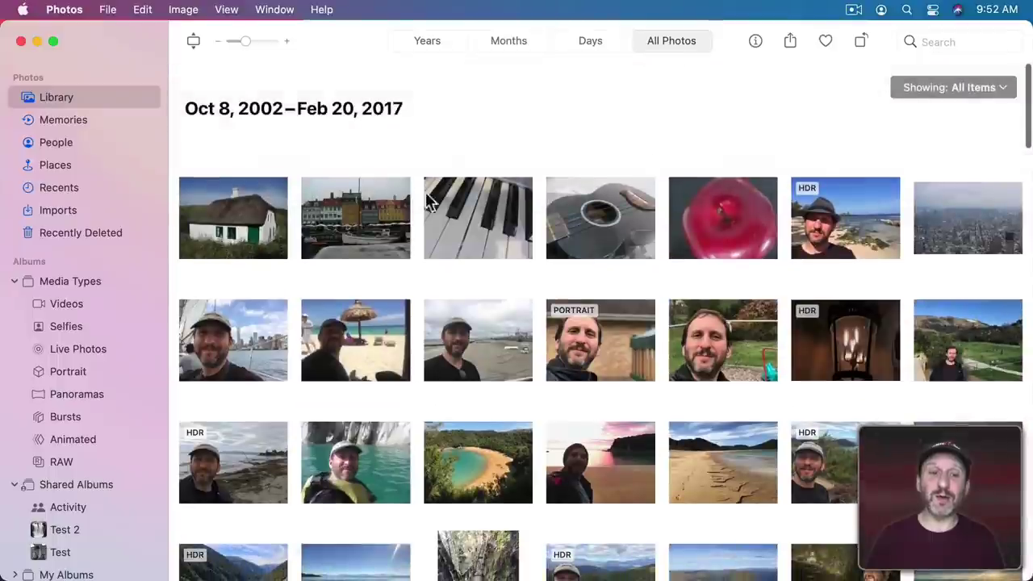
click(250, 229)
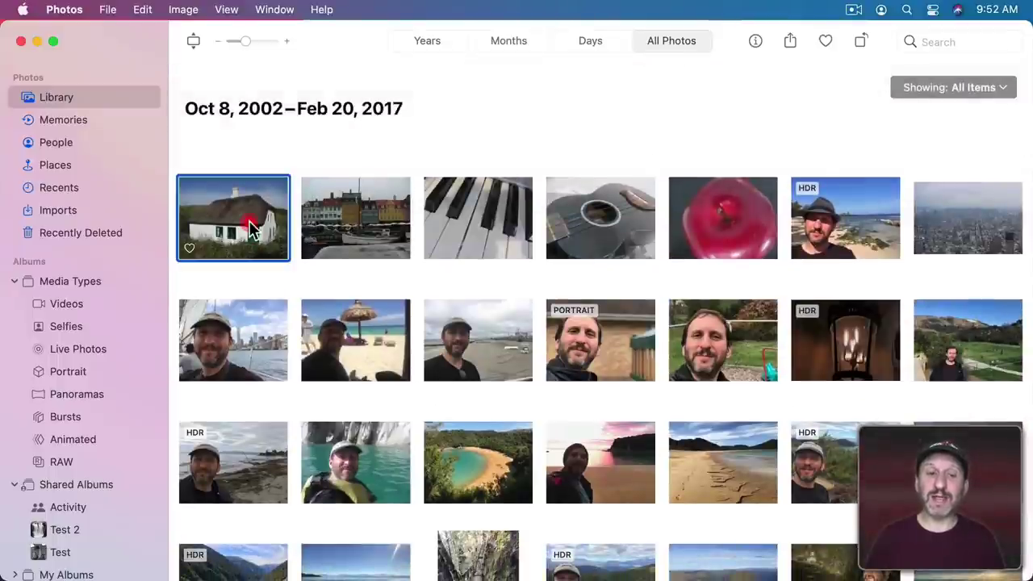
click(754, 42)
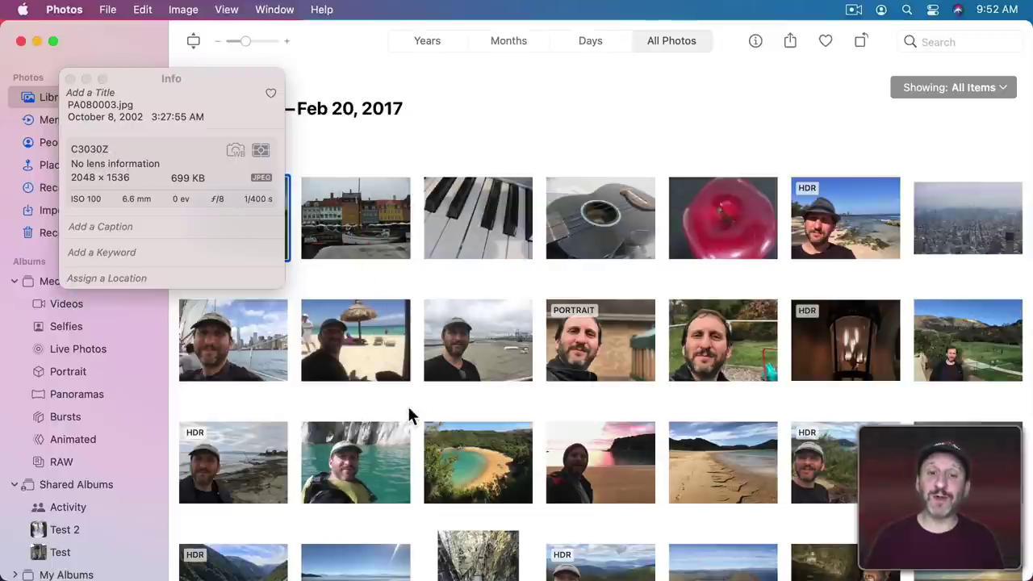
click(482, 462)
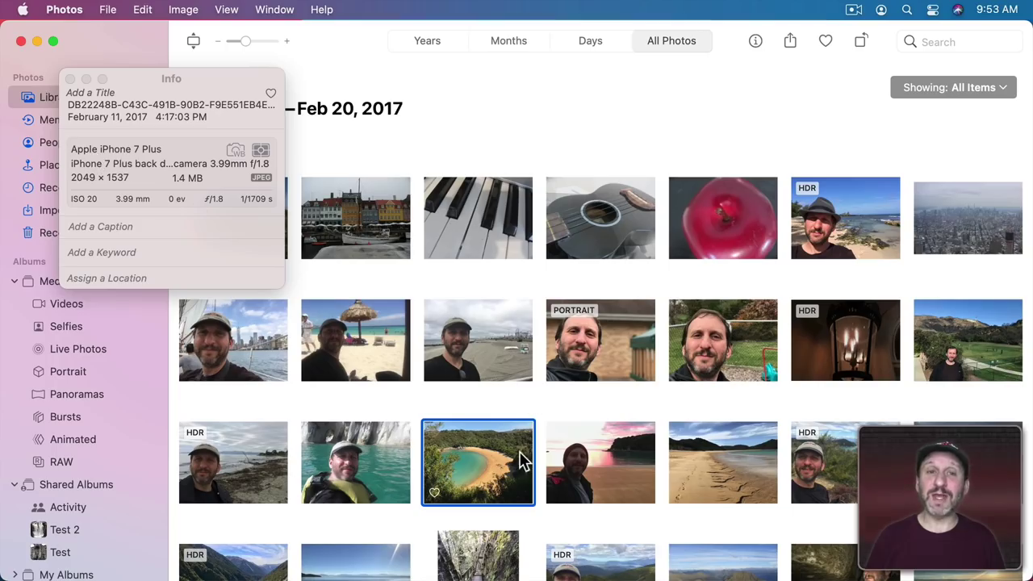
scroll(520, 460, down, 10)
scroll(521, 460, down, 15)
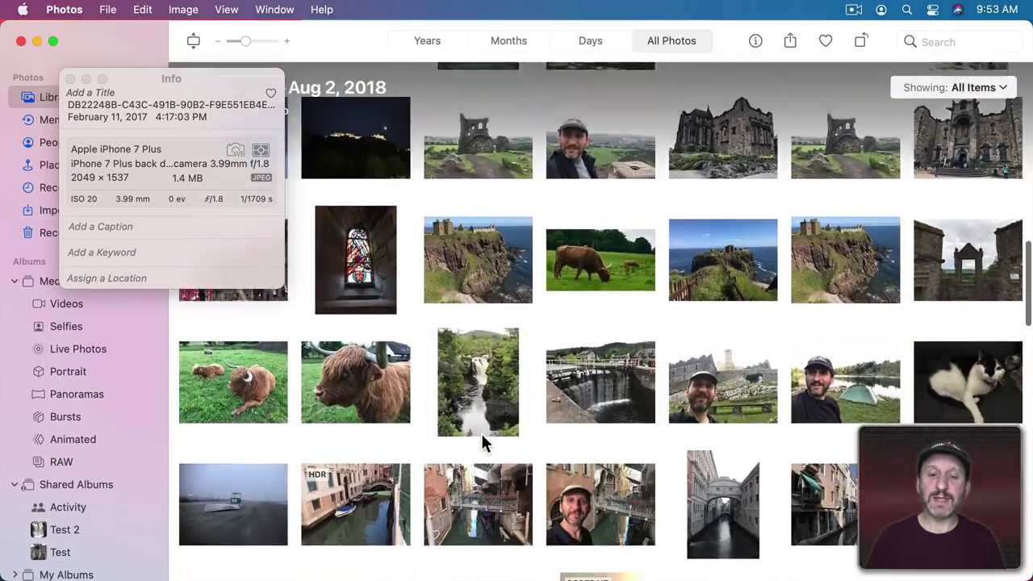
scroll(481, 442, down, 3)
click(474, 316)
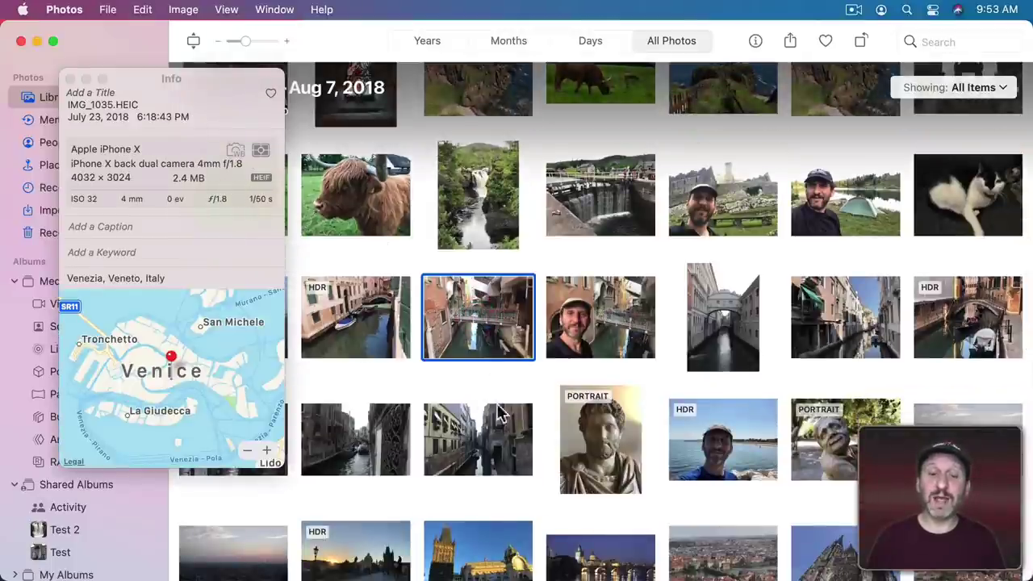
click(492, 442)
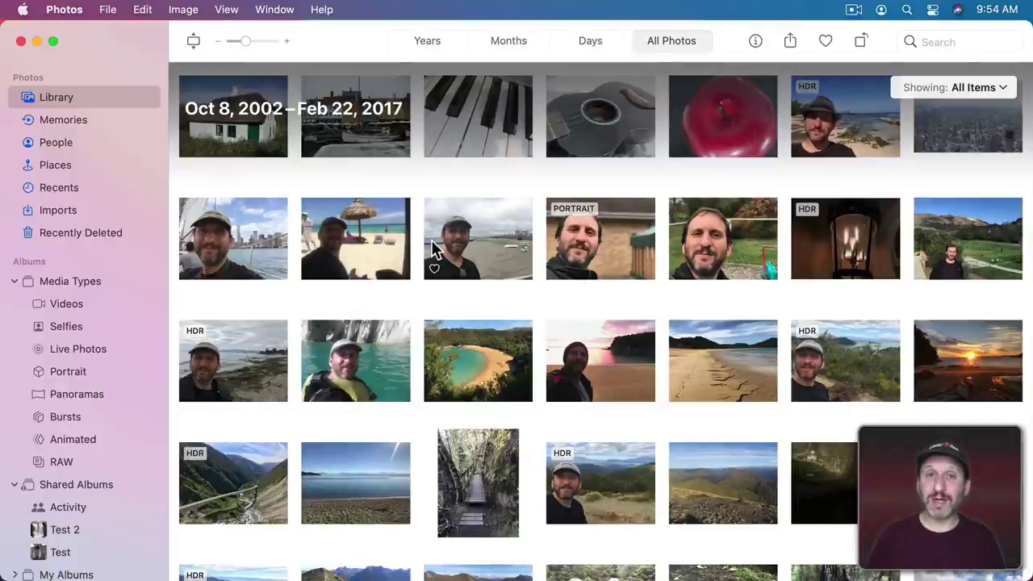
Assign Copenhagen, Denmark as the location of the harbour photo PA160049.jpg from its Info panel
click(357, 150)
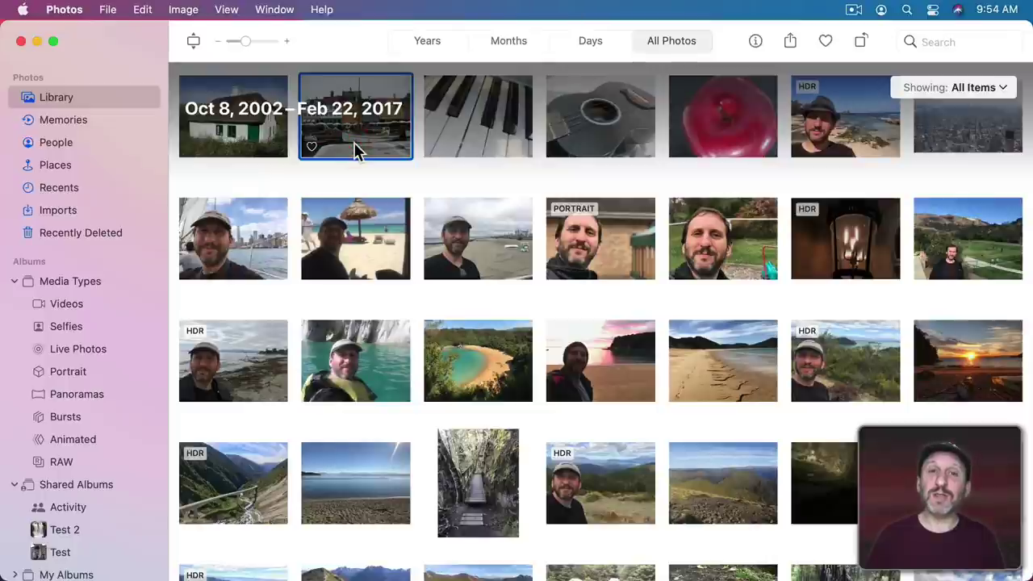
click(755, 41)
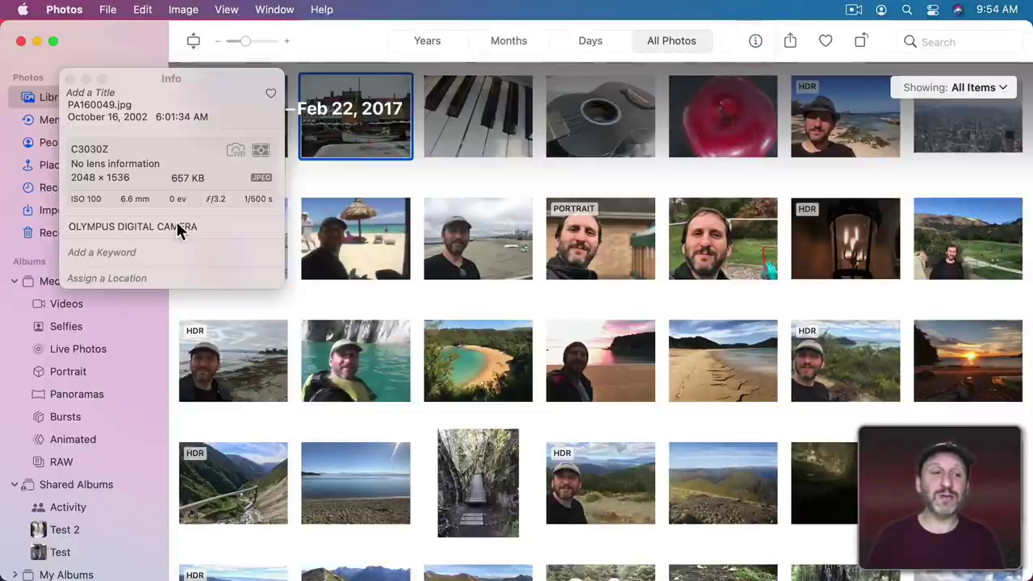
click(121, 276)
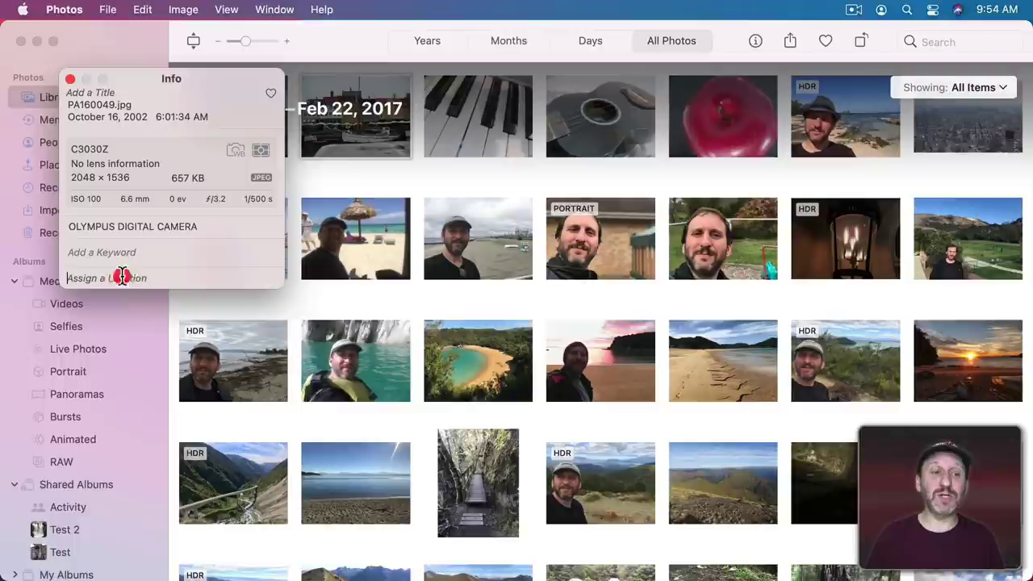
text(Copen)
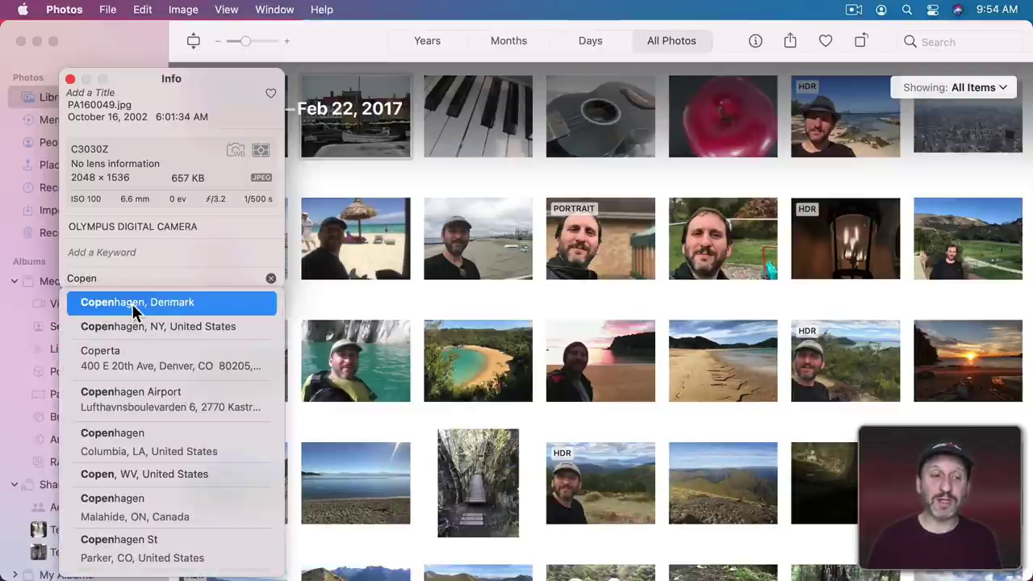
click(134, 305)
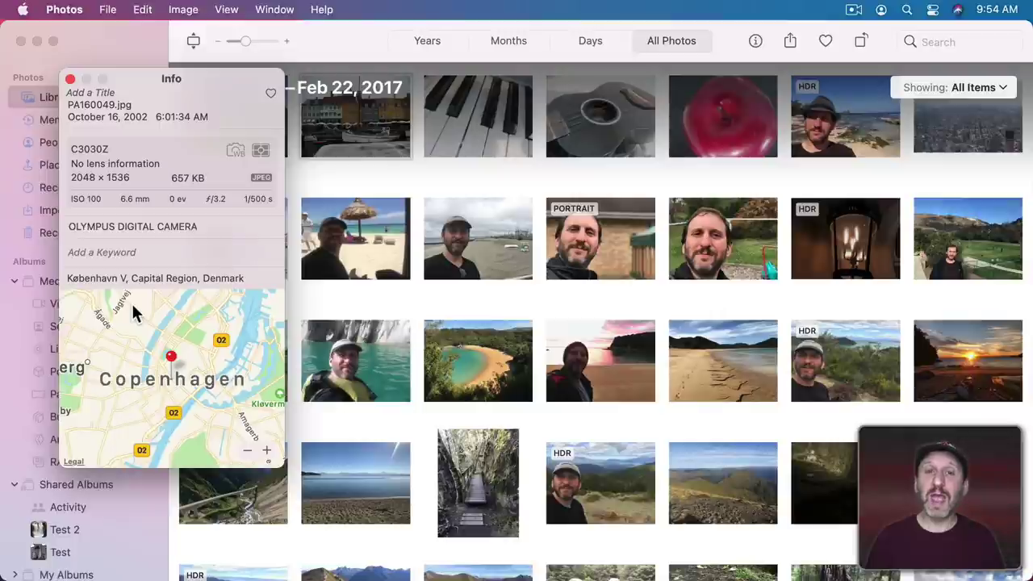
drag(177, 363, 247, 321)
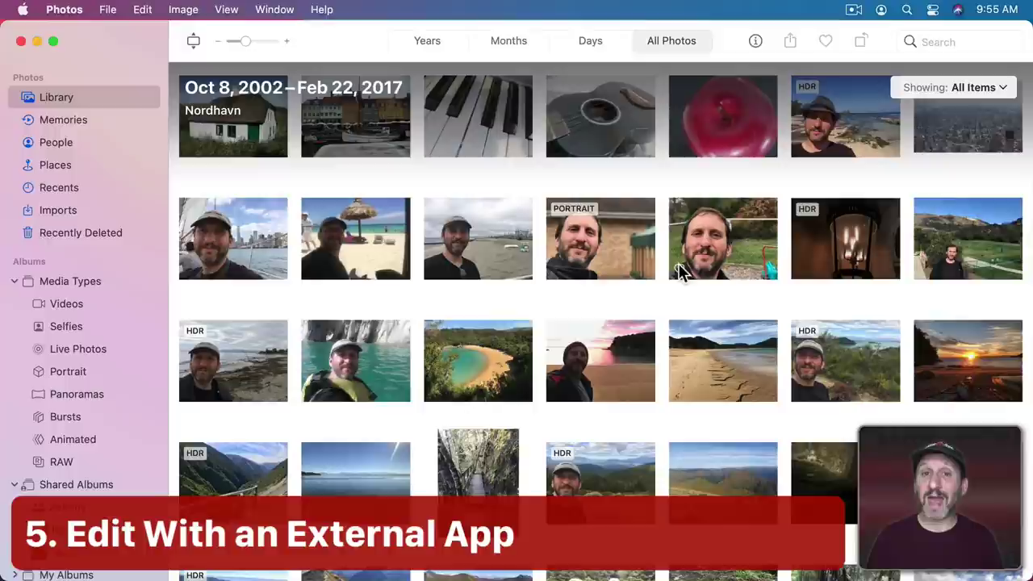
Open the beach photo in edit mode, look through filters, crop and extensions, then exit
double_click(706, 349)
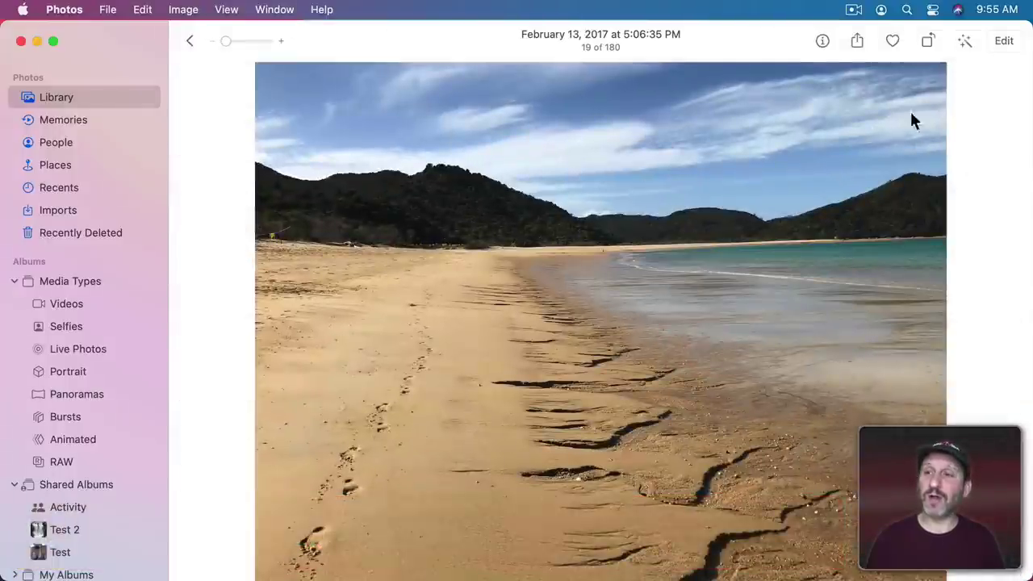
click(1000, 42)
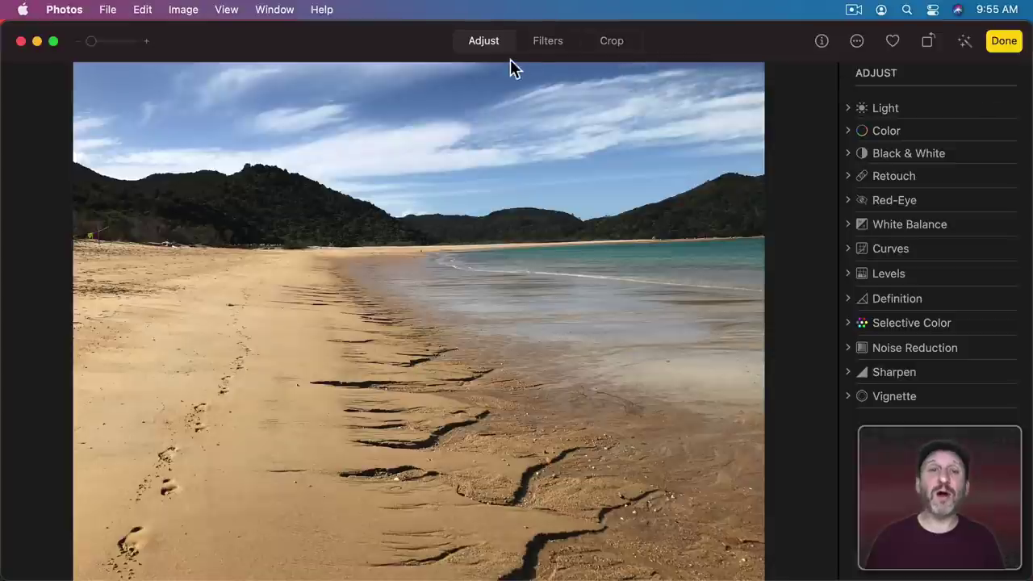
click(548, 46)
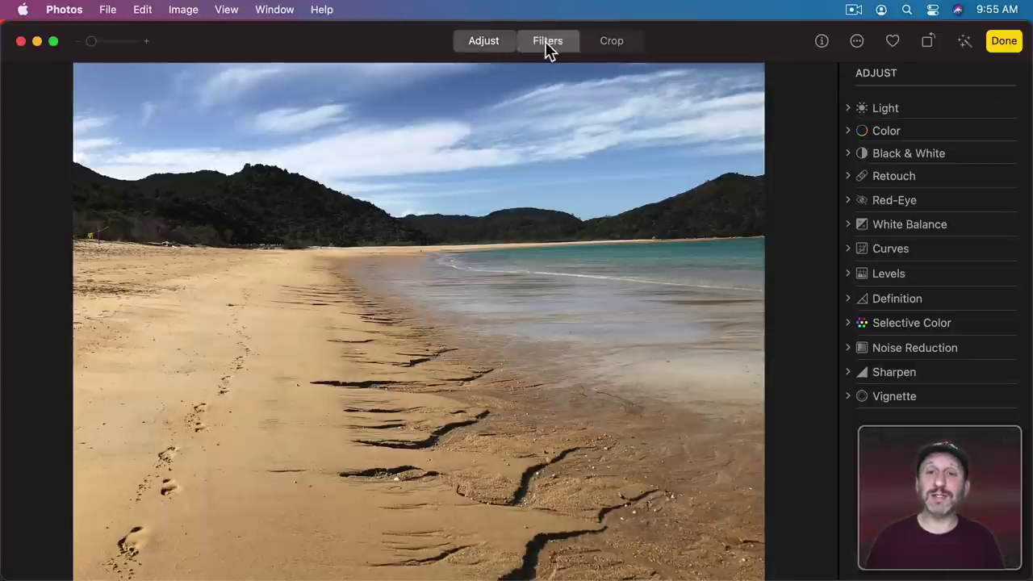
click(611, 45)
click(472, 40)
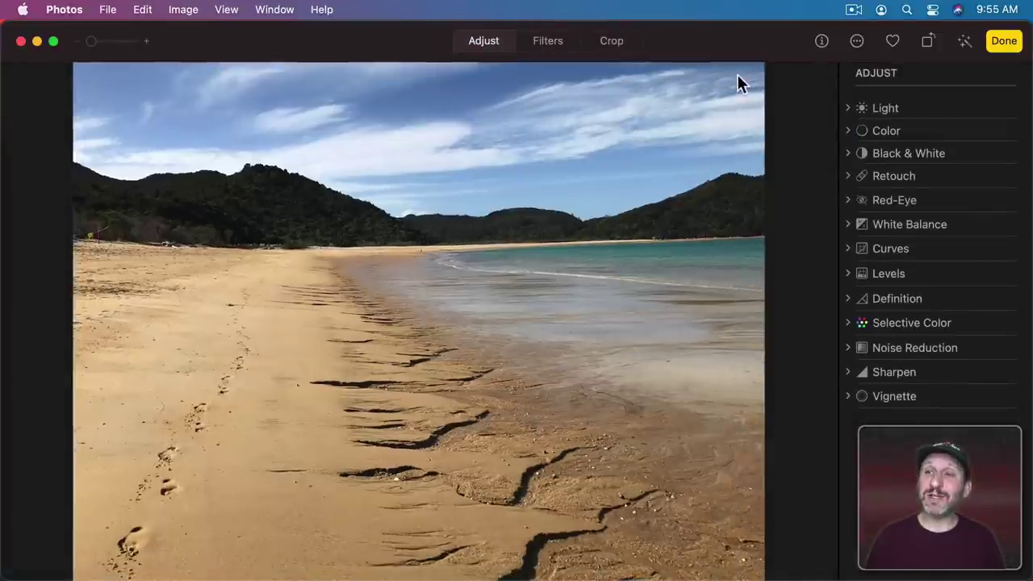
click(857, 44)
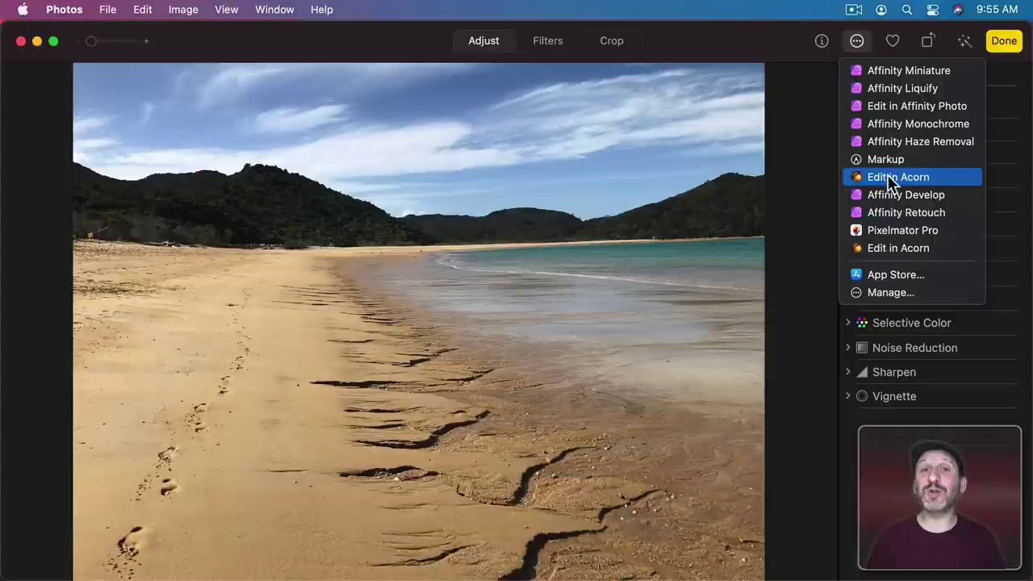
click(1003, 101)
click(1004, 45)
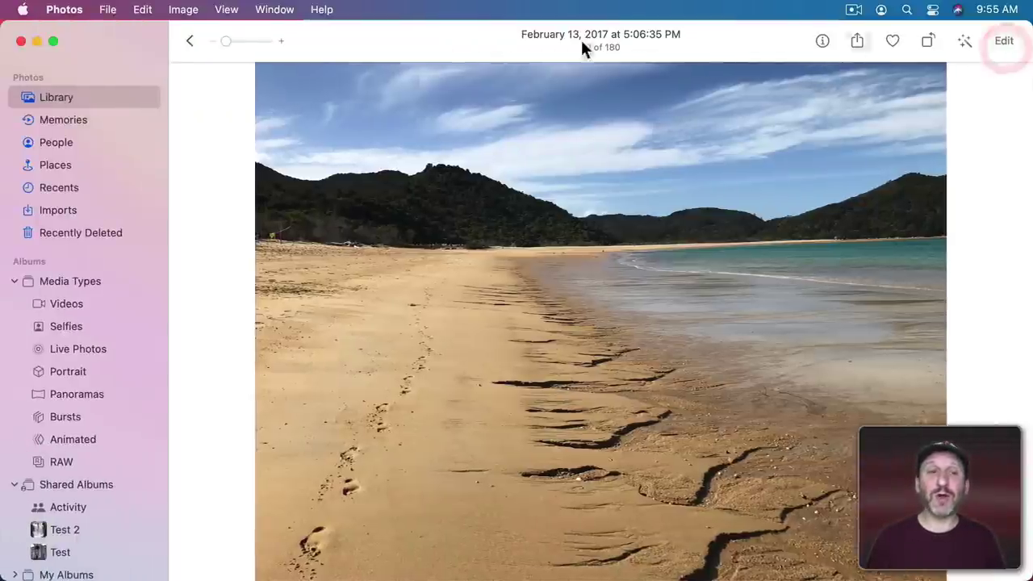
Send the beach photo to Pixelmator Pro via Image > Edit With
click(181, 11)
mouse_move(214, 406)
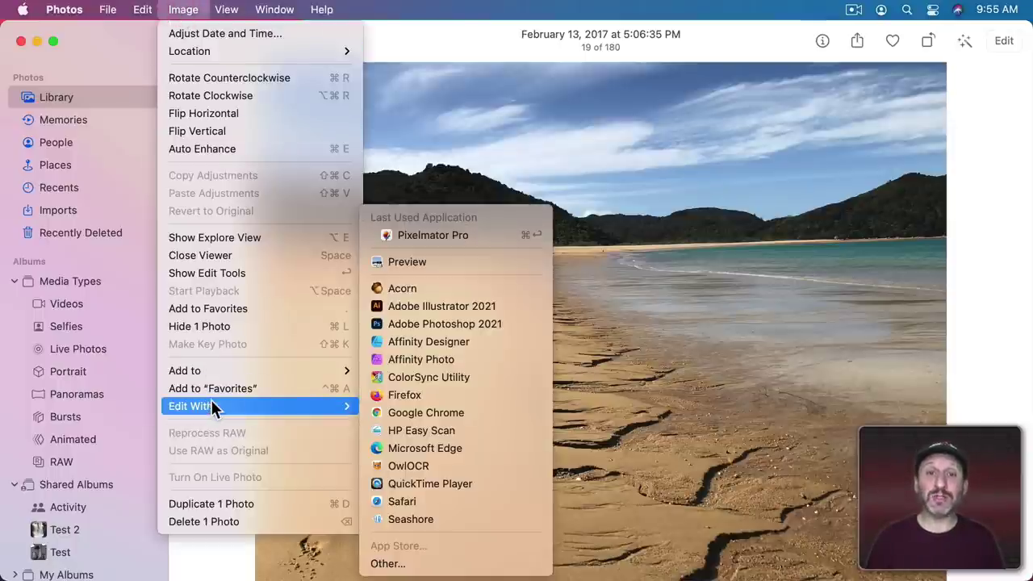
click(475, 235)
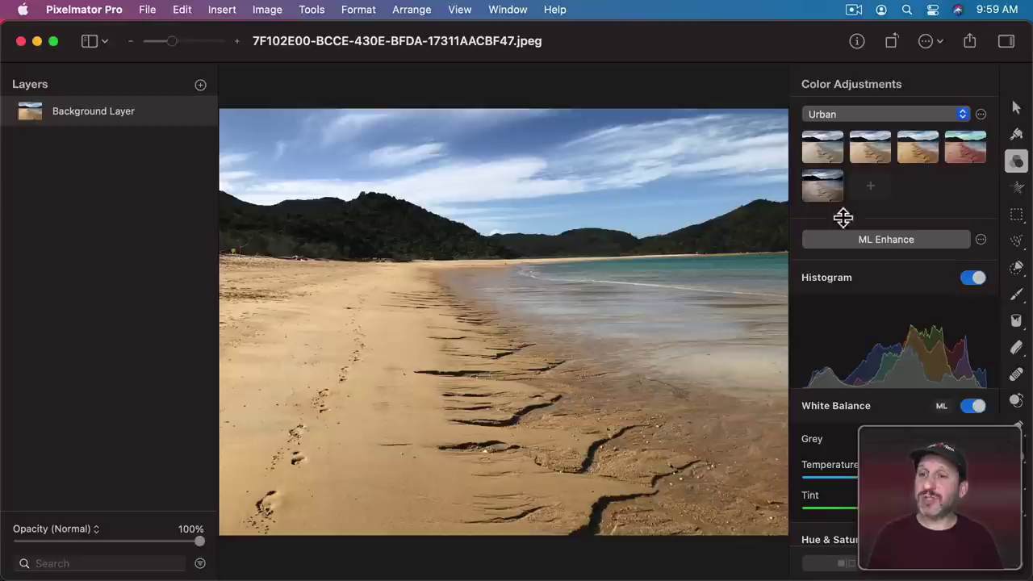
Apply the Urban 04 preset to the beach photo, save it and close the document
click(979, 156)
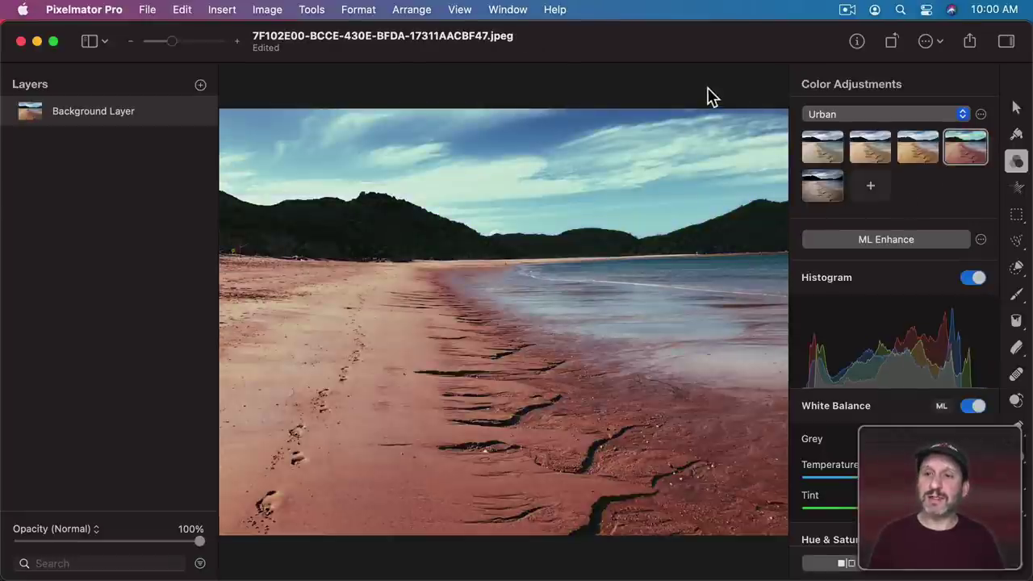
click(147, 10)
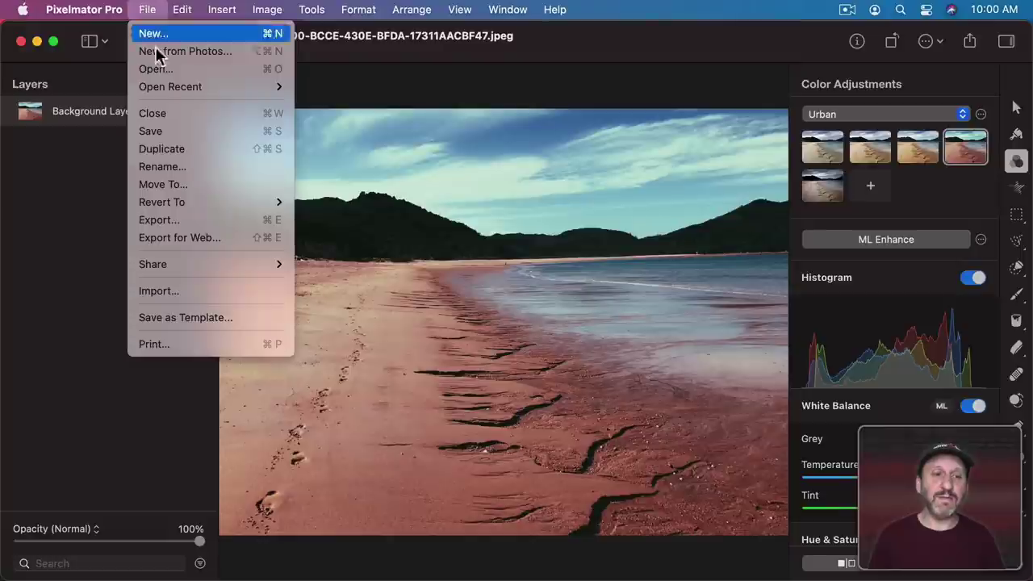
click(168, 127)
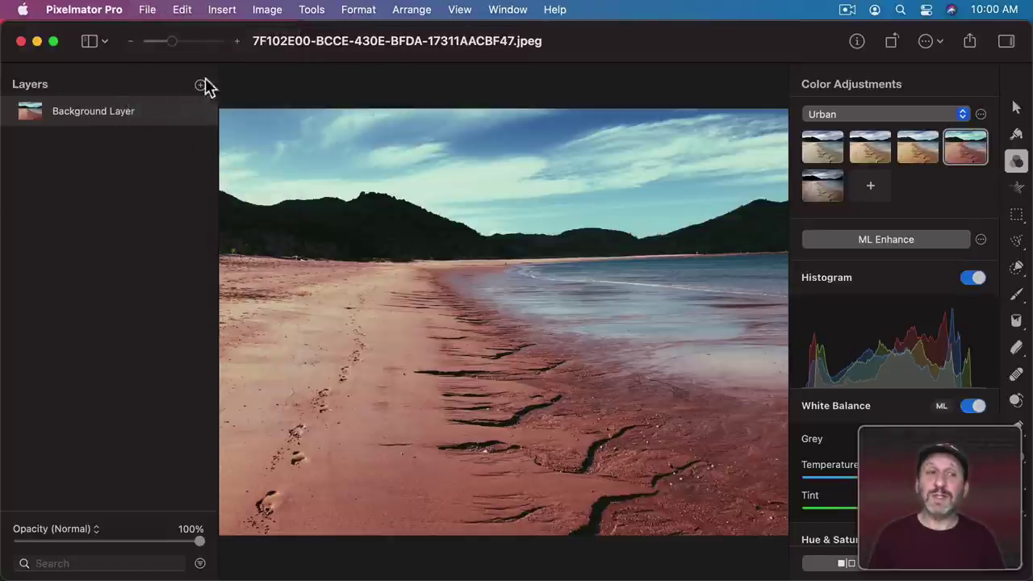
click(21, 42)
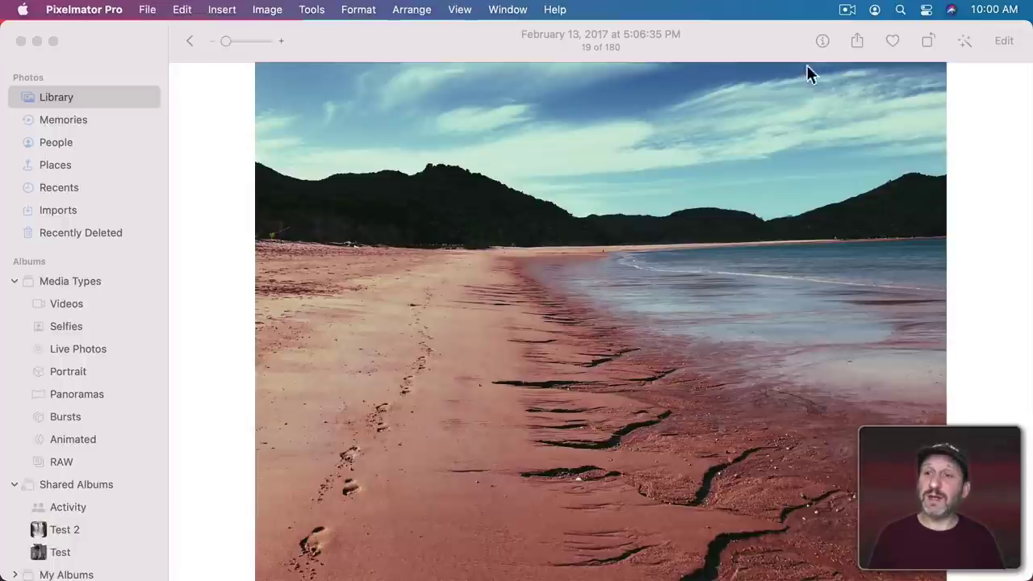
Revert the beach photo to its original colours and bring up the editing extensions list
click(772, 50)
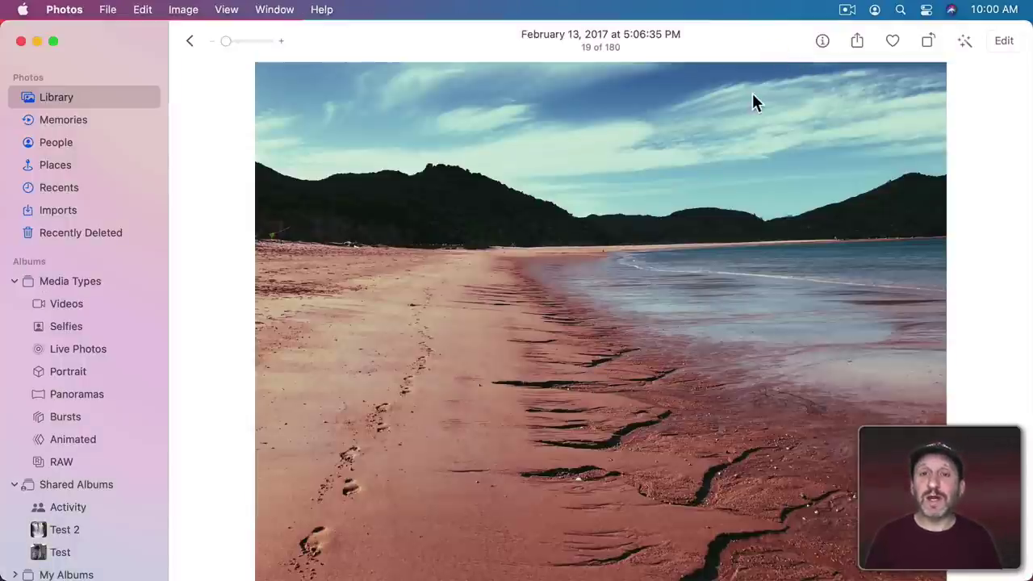
click(1004, 41)
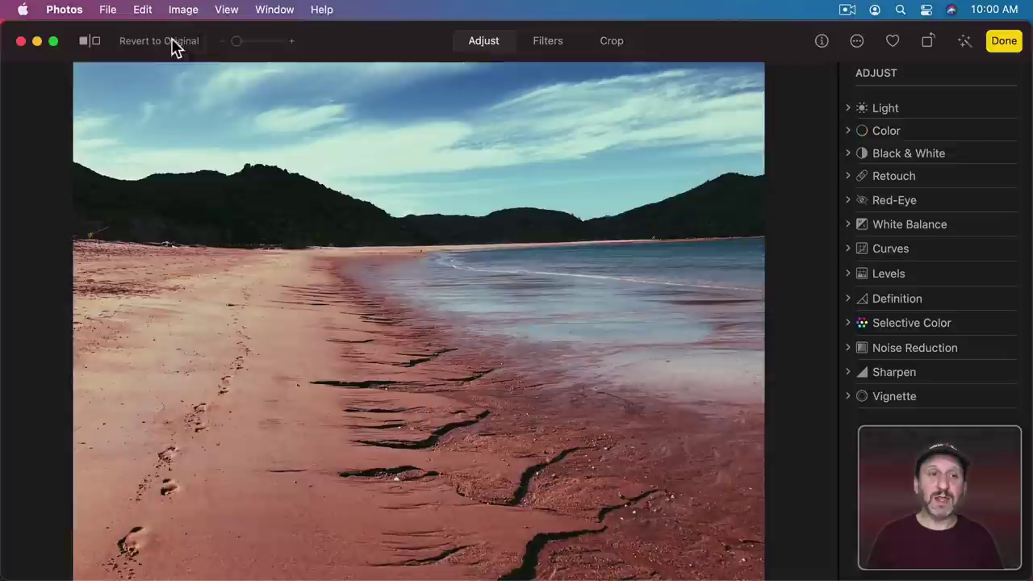
click(168, 42)
click(1013, 44)
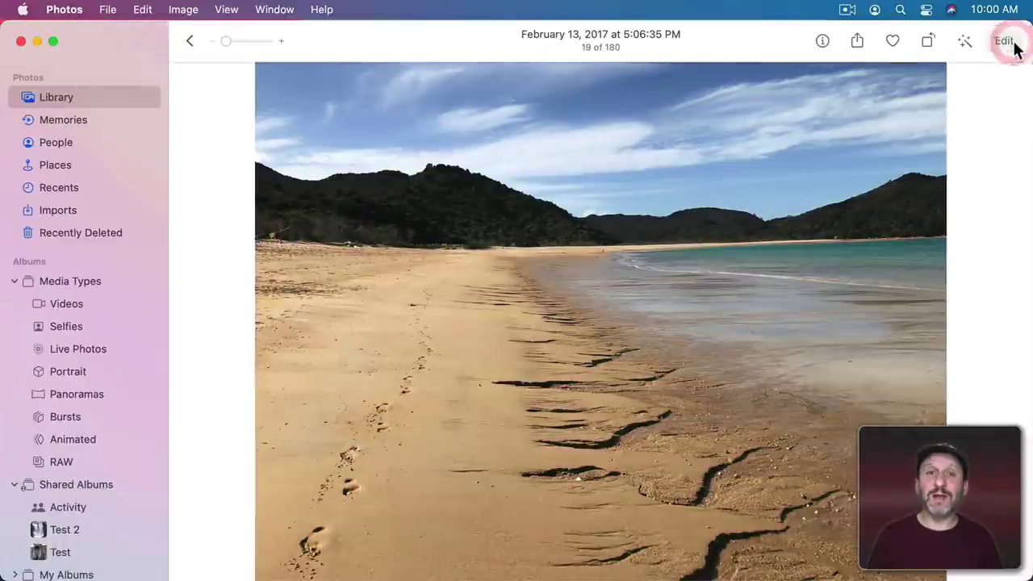
click(989, 42)
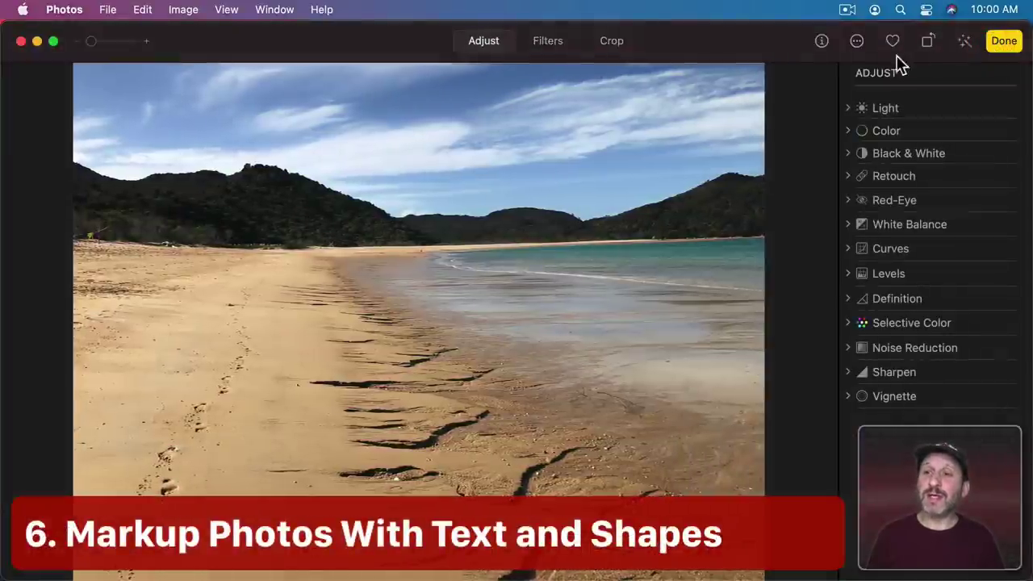
click(856, 42)
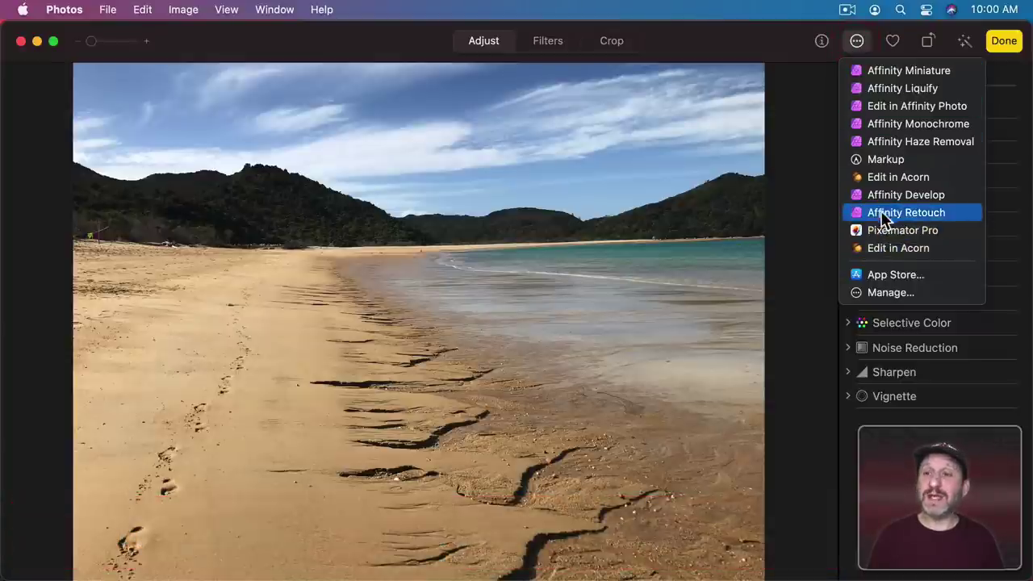
Mark up the beach photo with a text box and a rounded rectangle over the hills, then save
click(886, 158)
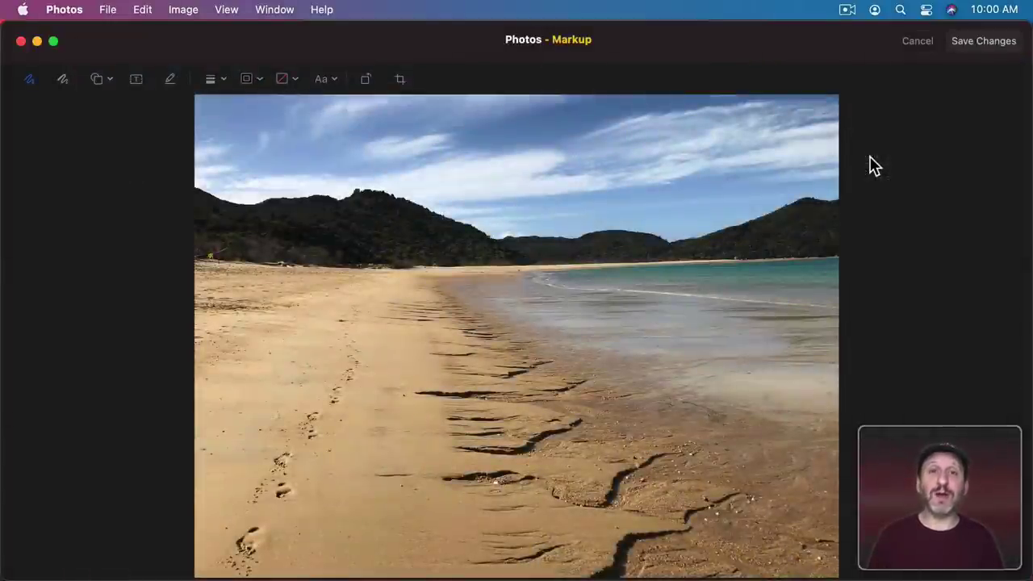
click(136, 80)
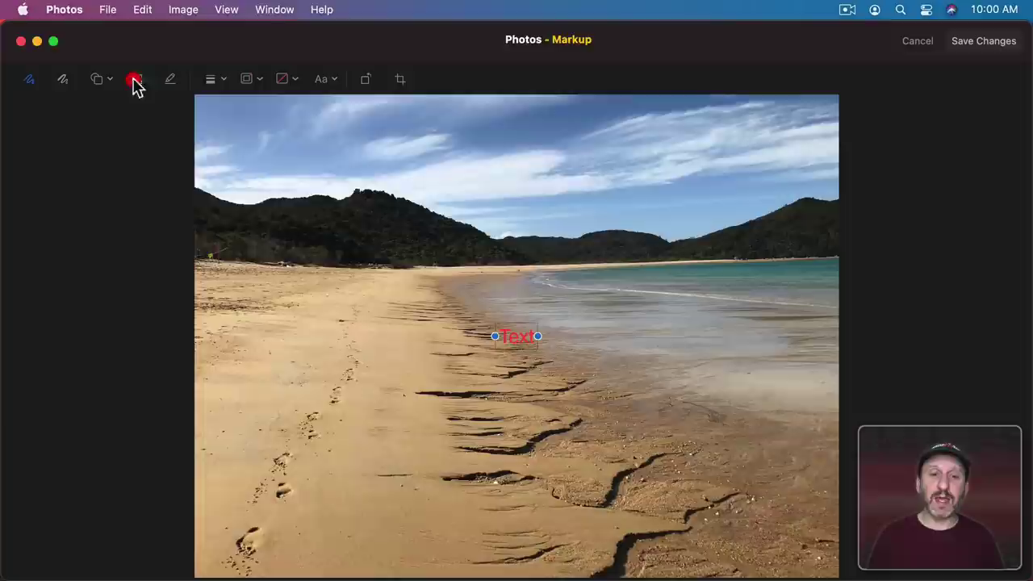
double_click(520, 337)
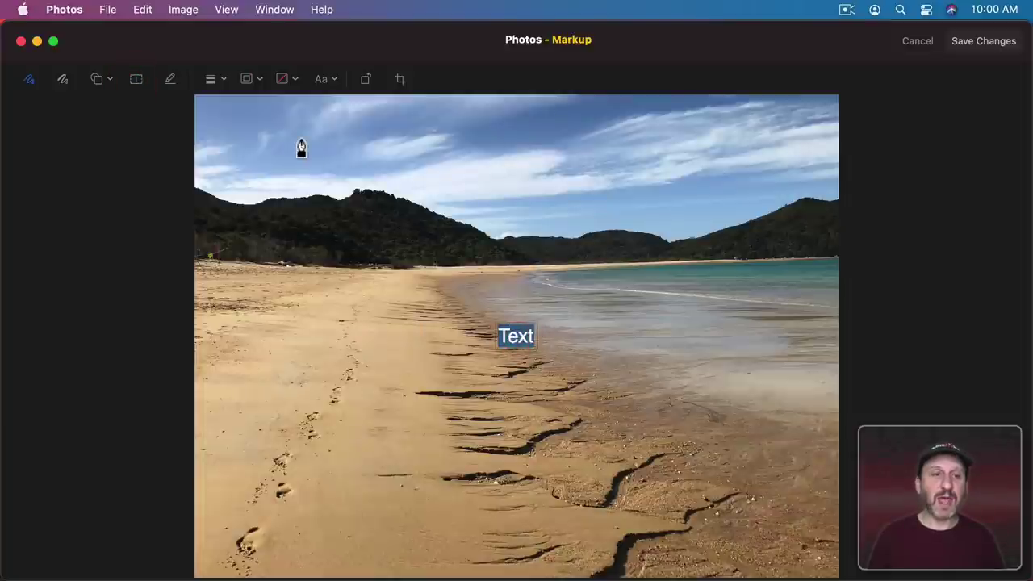
click(98, 78)
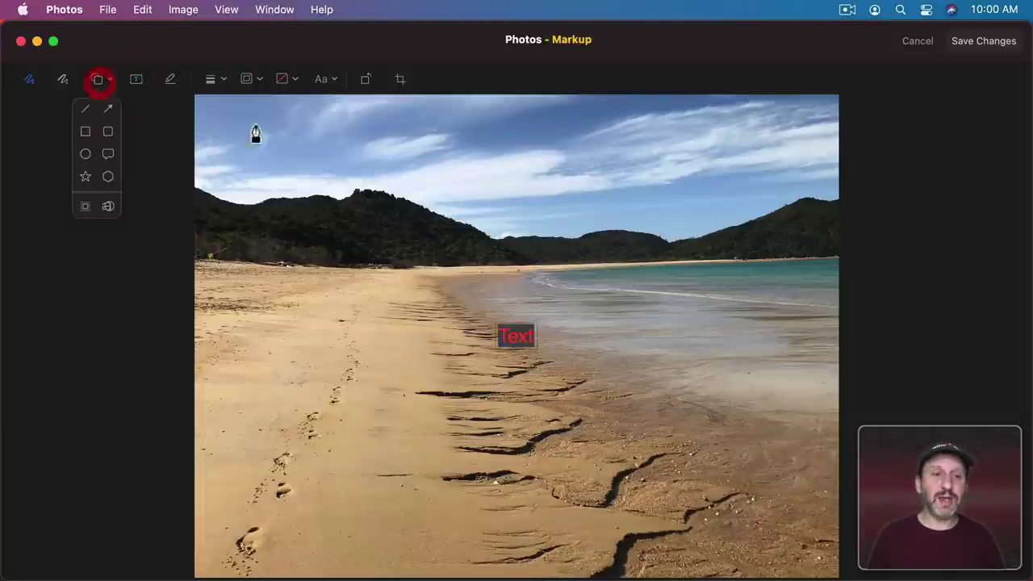
click(108, 132)
drag(502, 272, 595, 144)
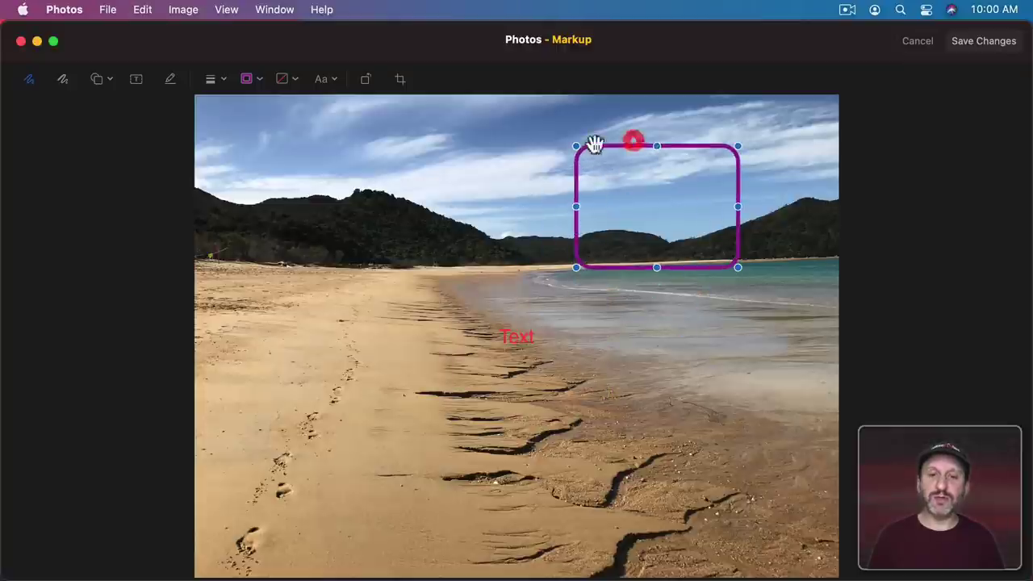
click(978, 44)
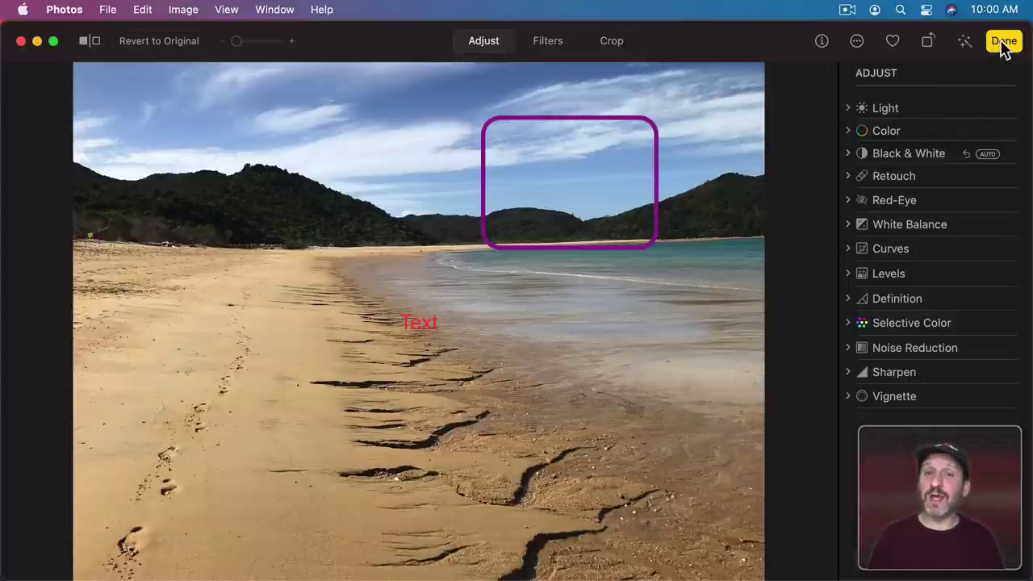
click(168, 40)
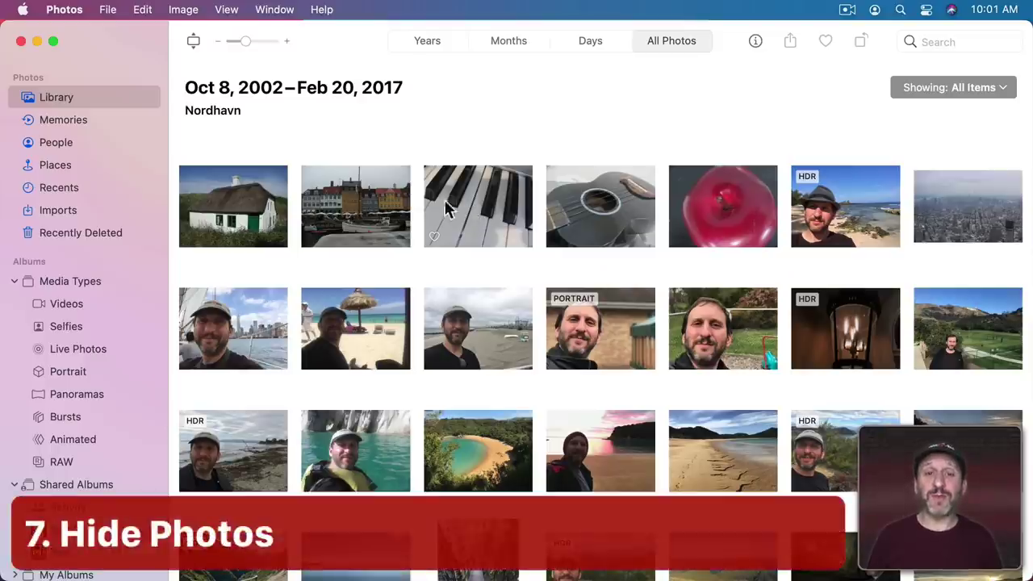
Hide the selected piano keys photo with Cmd+L and confirm in the dialog
click(452, 202)
click(180, 9)
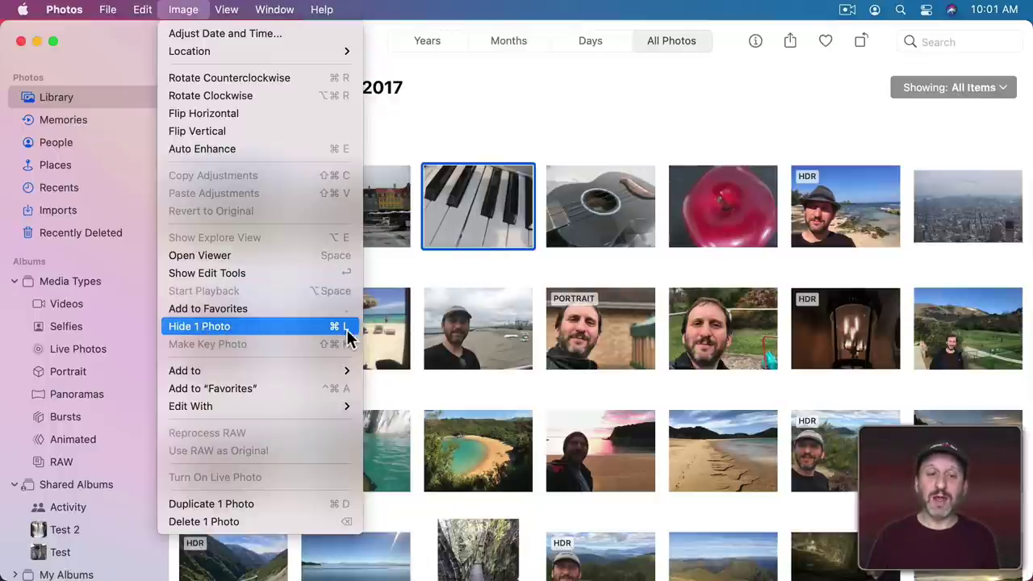
click(502, 127)
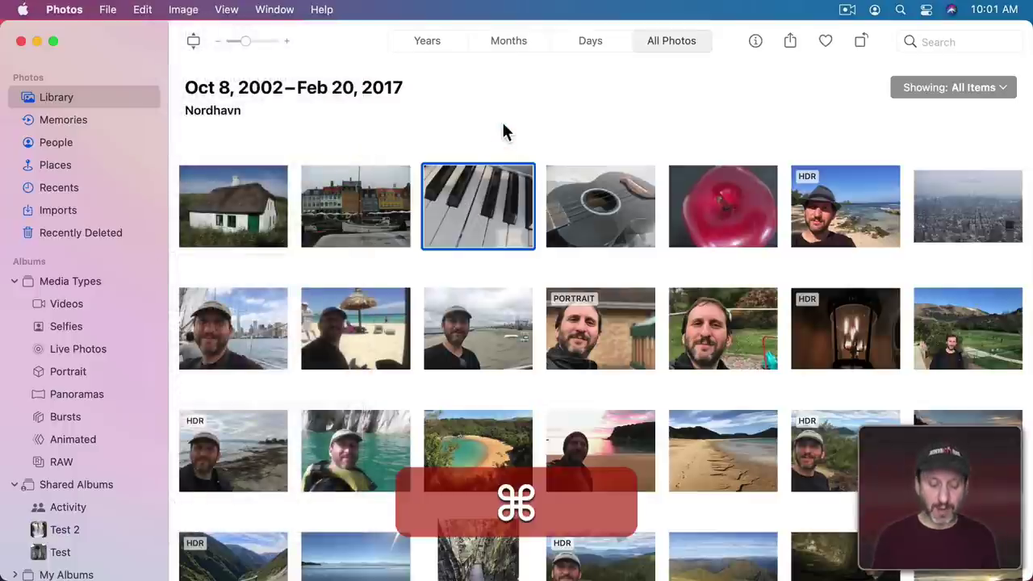
key(super+l)
click(559, 374)
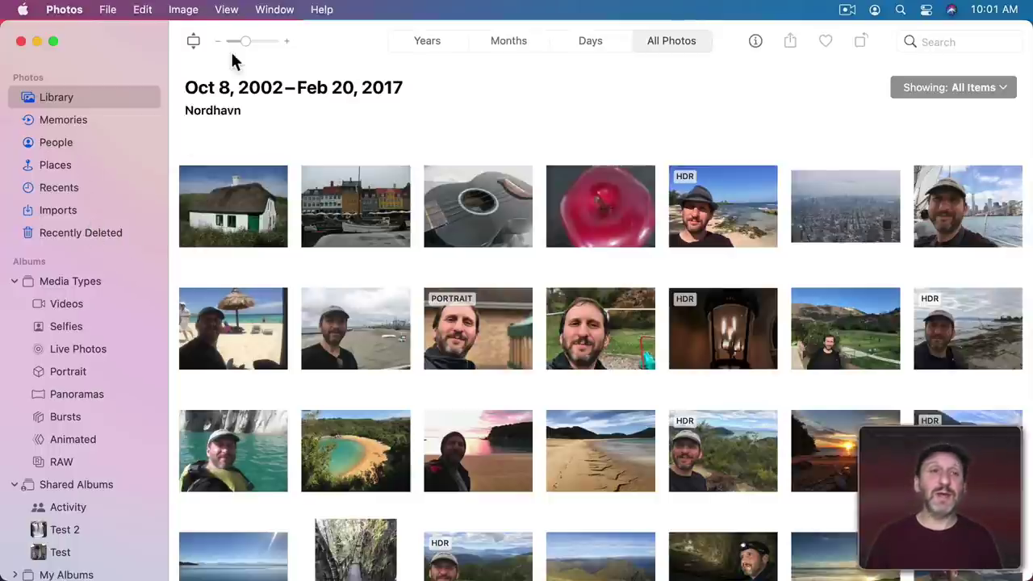
Reveal the Hidden album, select the piano and boardwalk photos, and unhide both
click(224, 8)
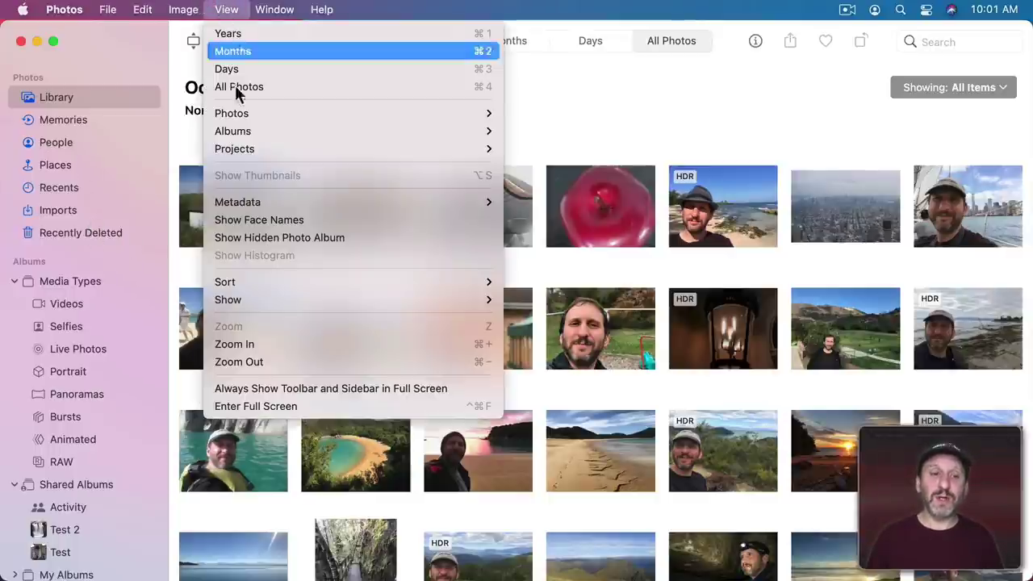
click(260, 239)
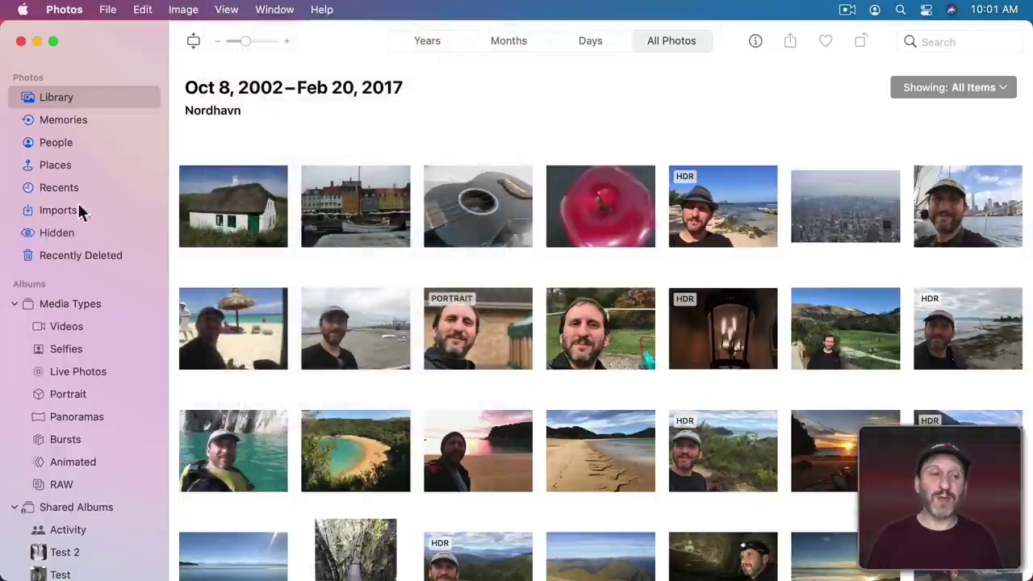
click(57, 233)
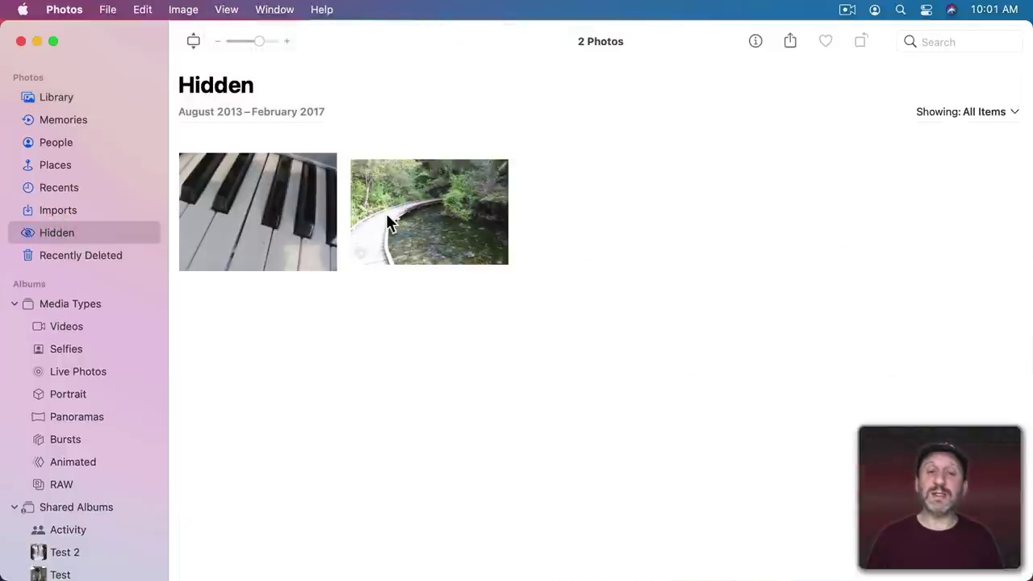
click(281, 205)
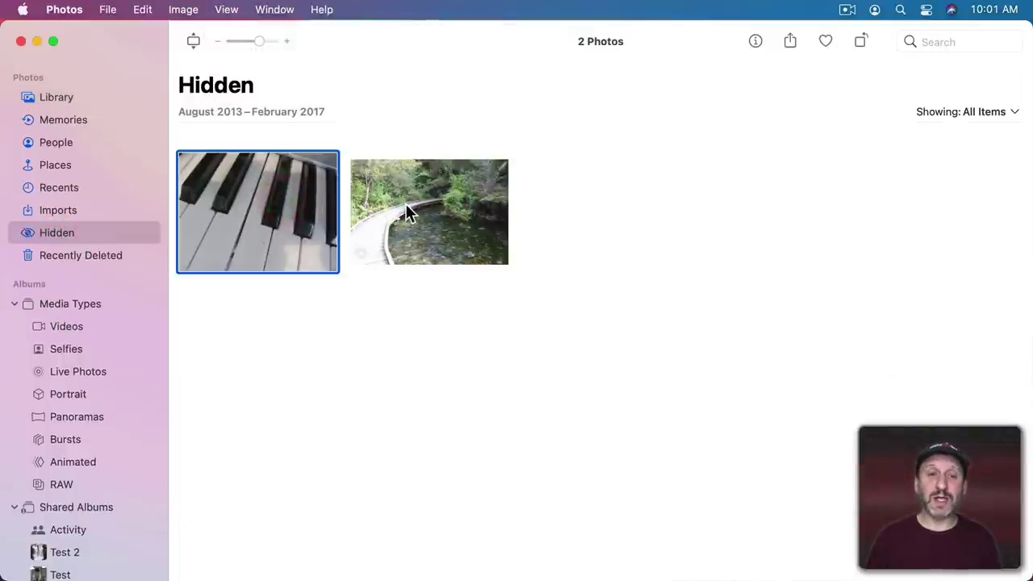
shift+click(387, 193)
click(192, 10)
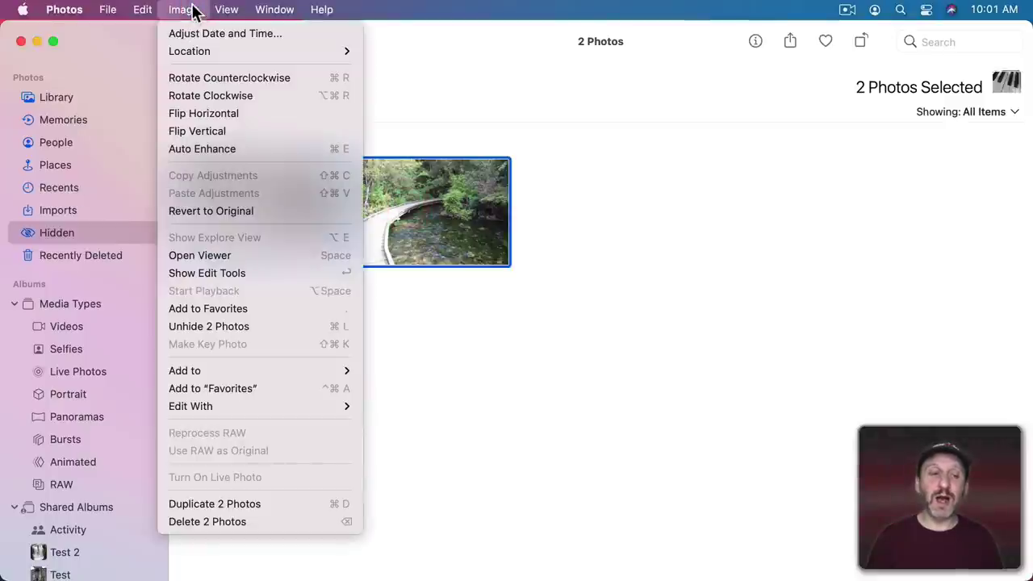
click(219, 331)
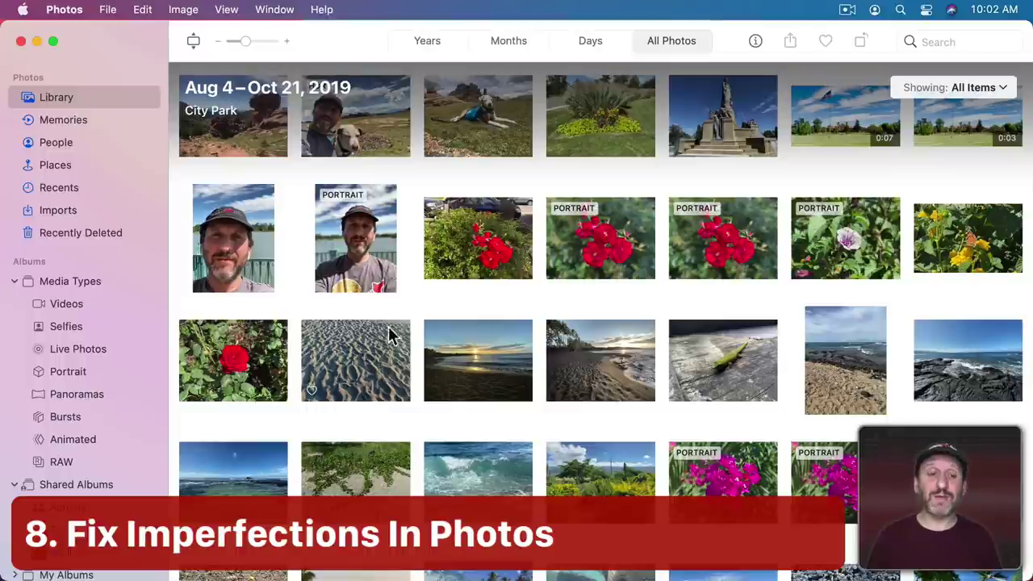
Open the red rose photo for editing, set the Retouch brush to about 40, and zoom in
double_click(230, 358)
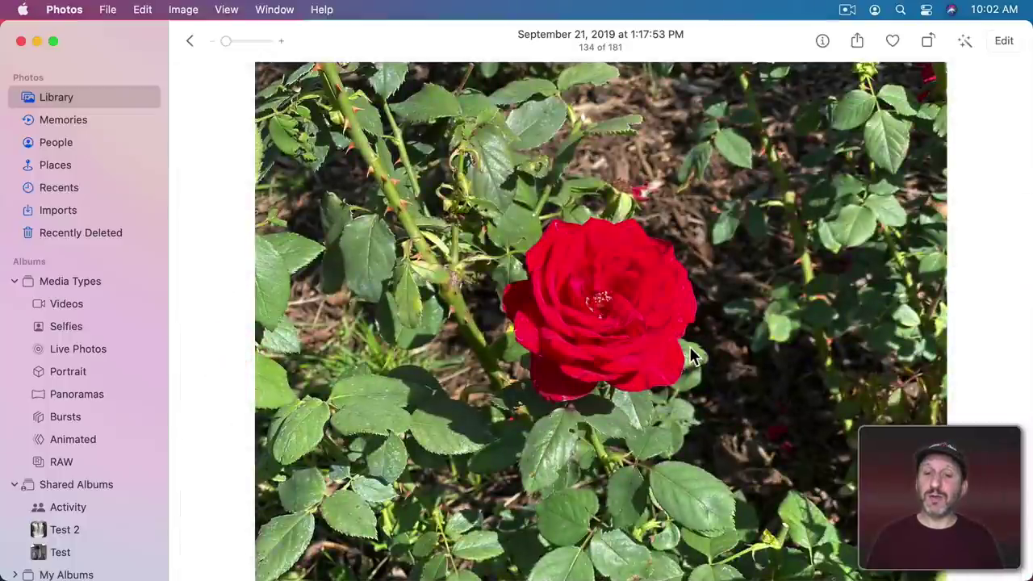
click(1004, 40)
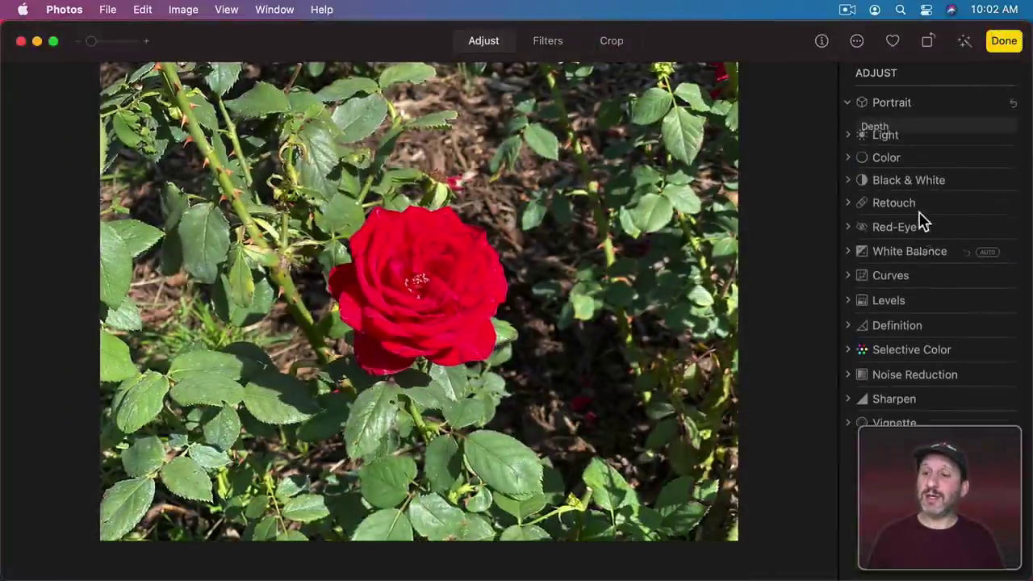
click(847, 236)
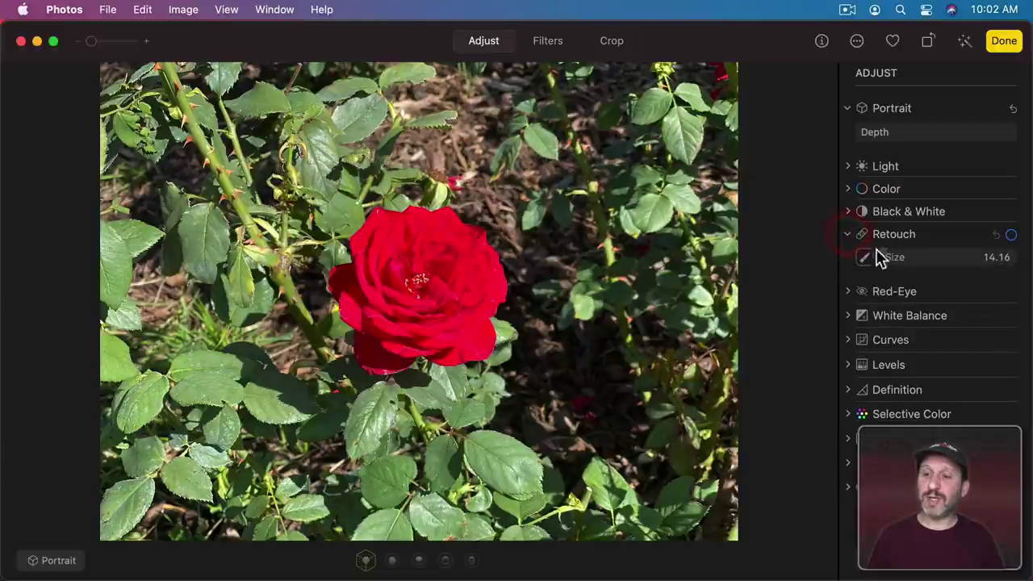
drag(887, 258, 911, 260)
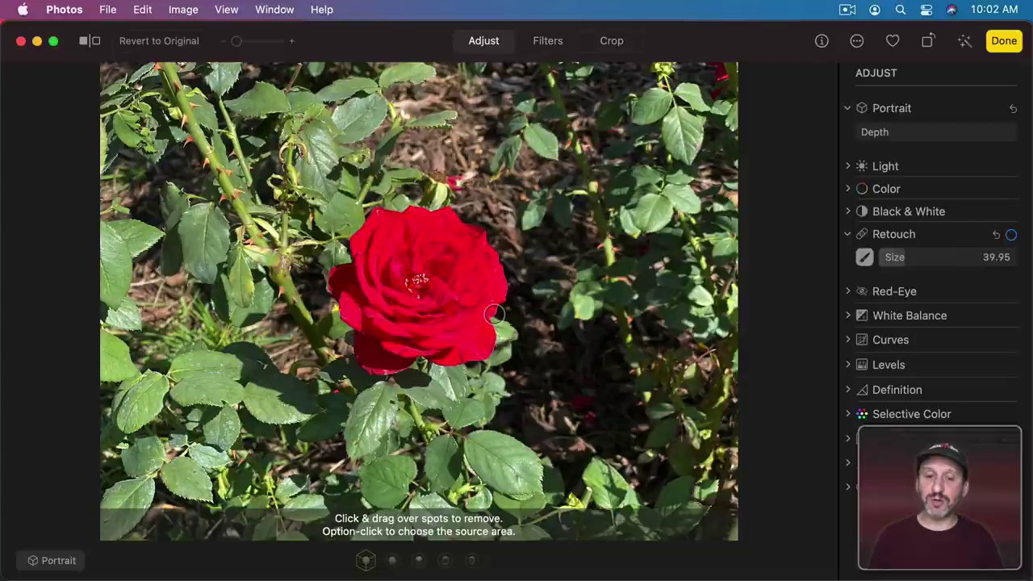
drag(237, 40, 256, 41)
Retouch the white spot on the petal edge, shrinking the brush size to 18.95
click(866, 258)
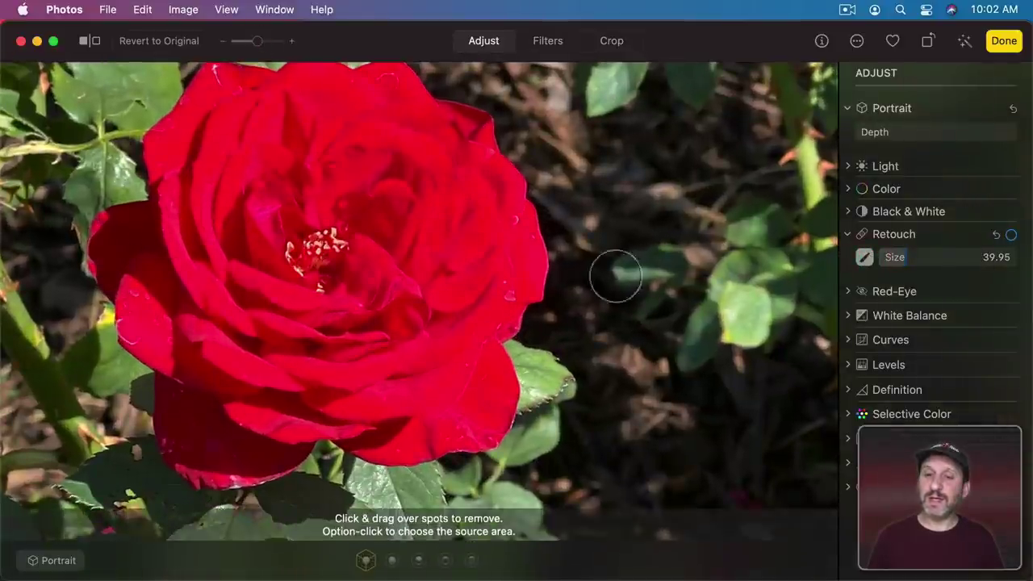
click(508, 297)
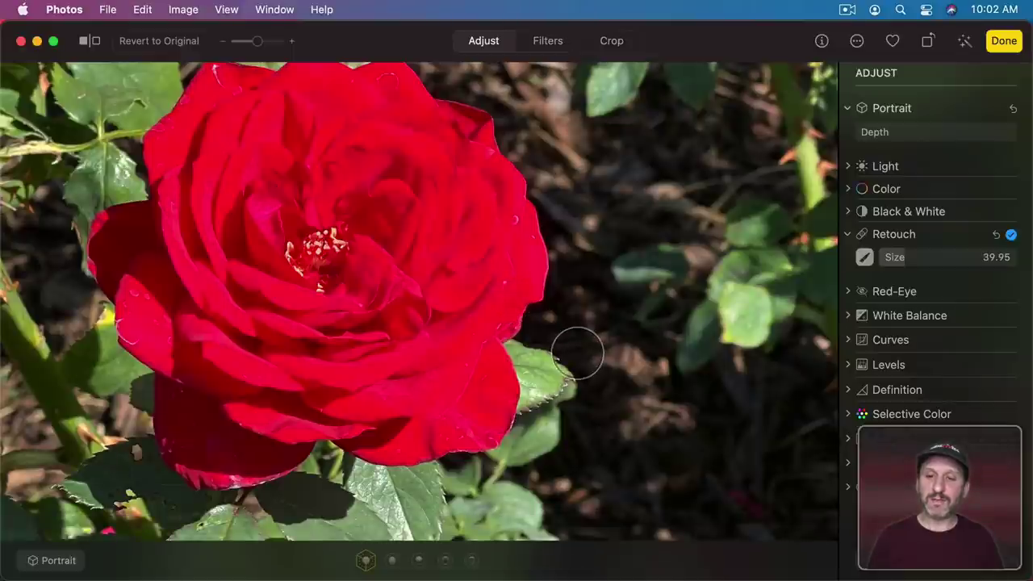
click(514, 220)
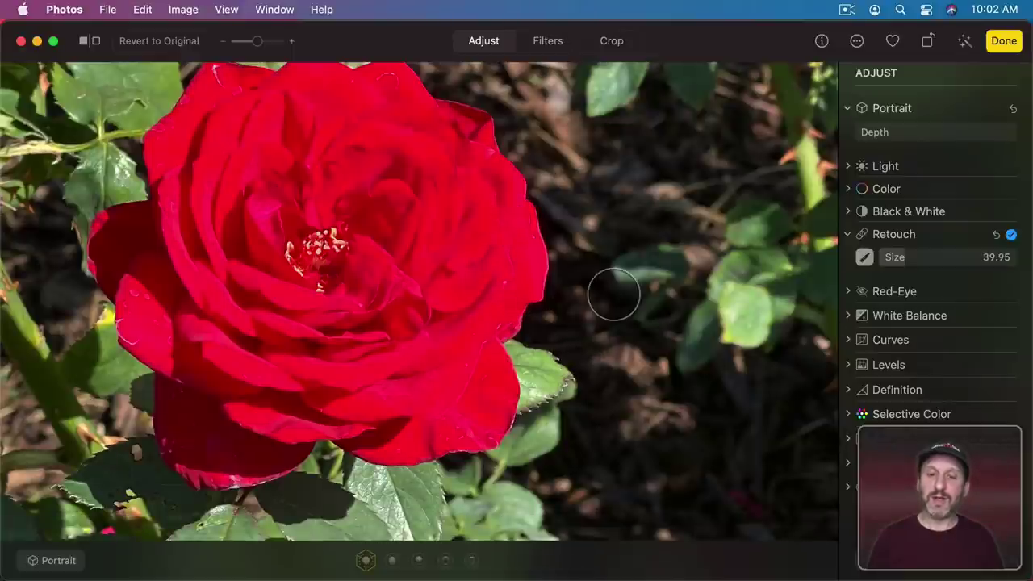
drag(899, 259, 886, 257)
click(504, 280)
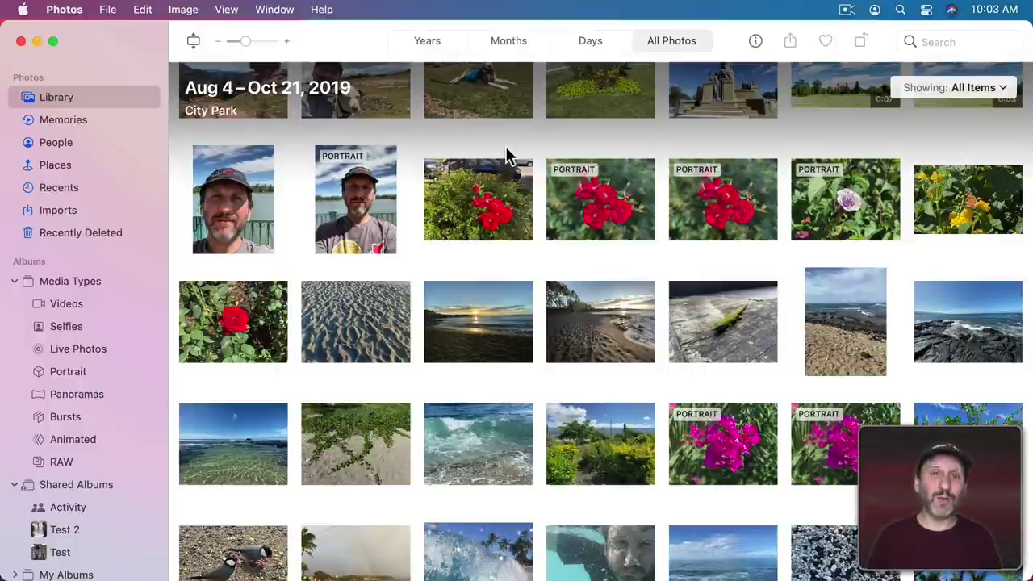
Open the flagpole video for editing and set Shadows 0.63, Highlights -0.57, Brightness -0.44
click(78, 304)
double_click(284, 208)
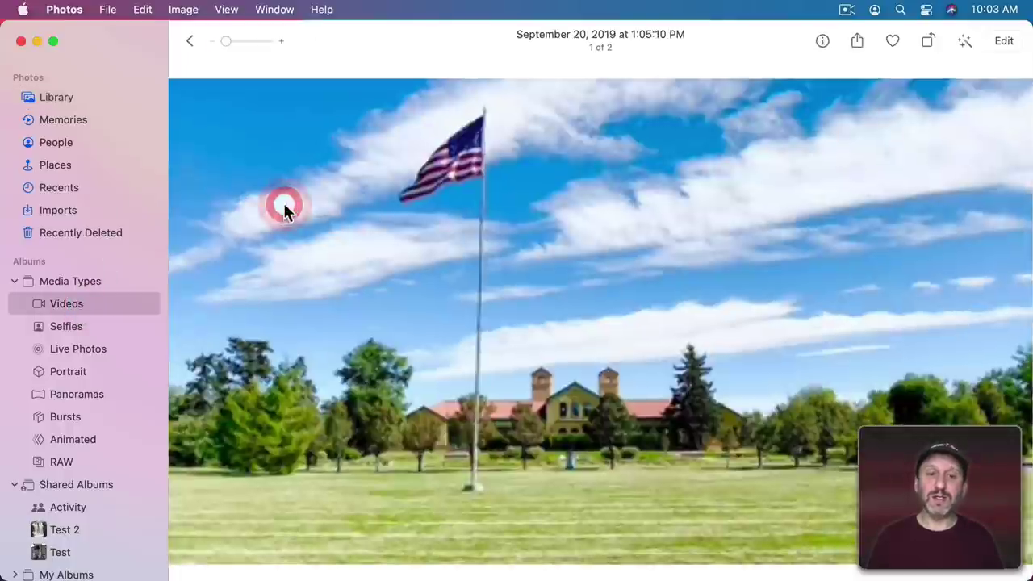
click(1003, 42)
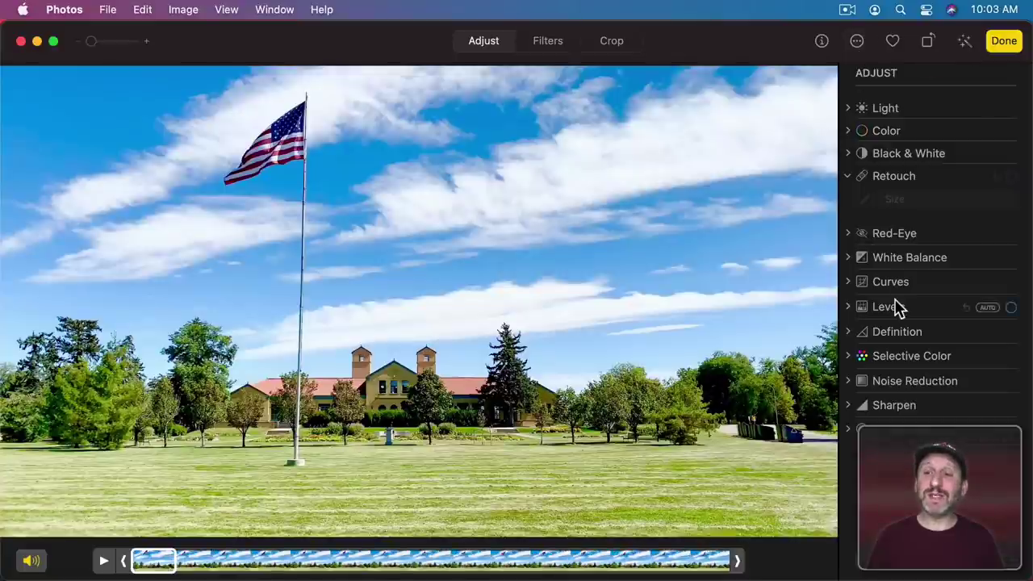
click(847, 110)
drag(939, 260, 991, 262)
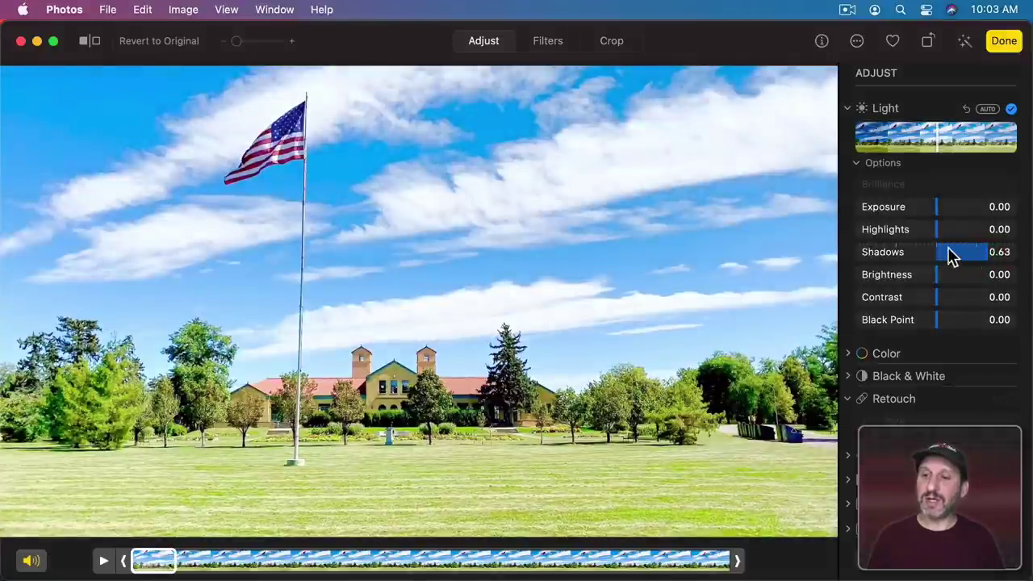
drag(938, 230, 892, 229)
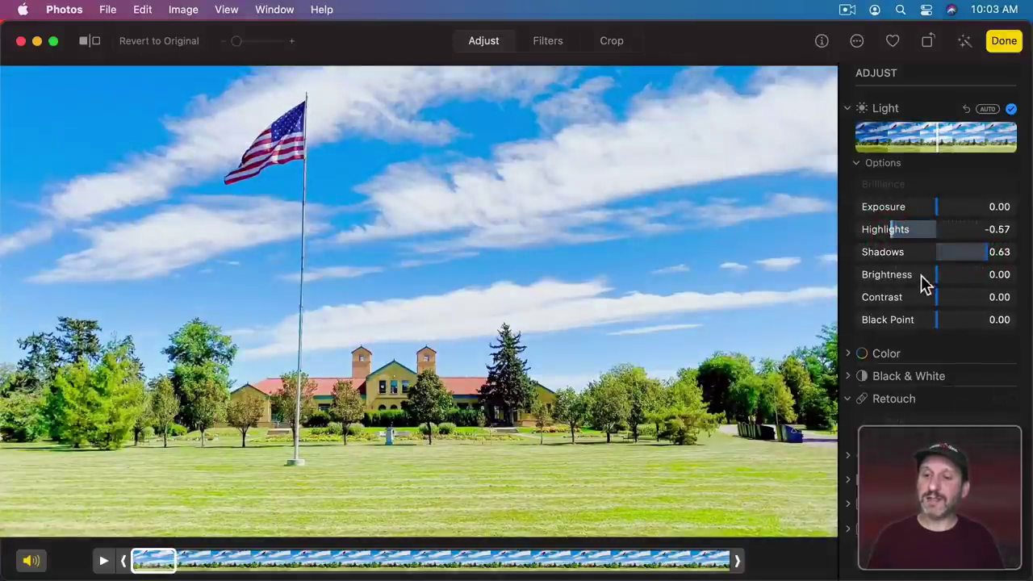
drag(939, 276, 904, 279)
Apply the Dramatic Warm filter, crop the right side off the frame, and save the edits
click(541, 43)
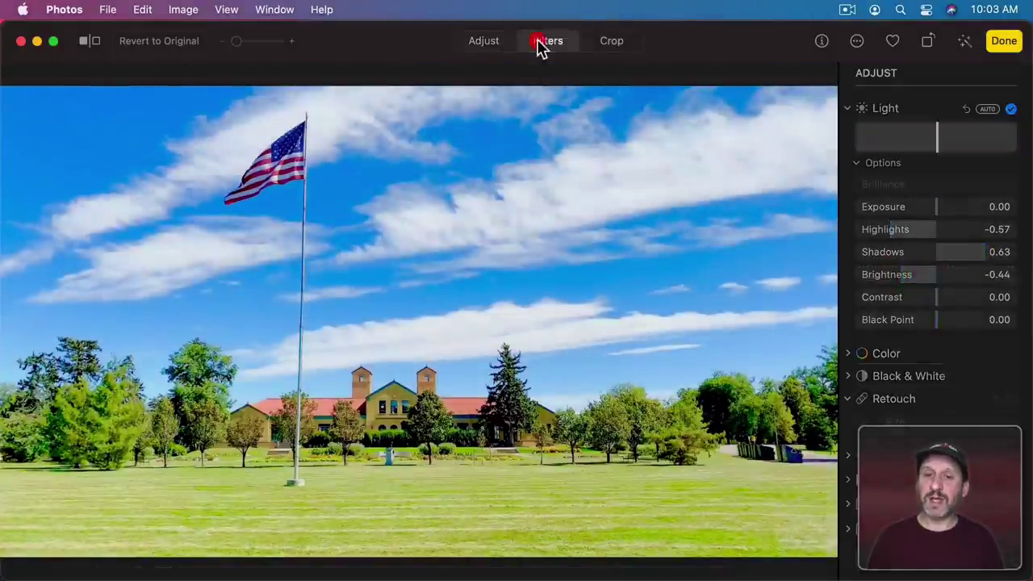
click(881, 281)
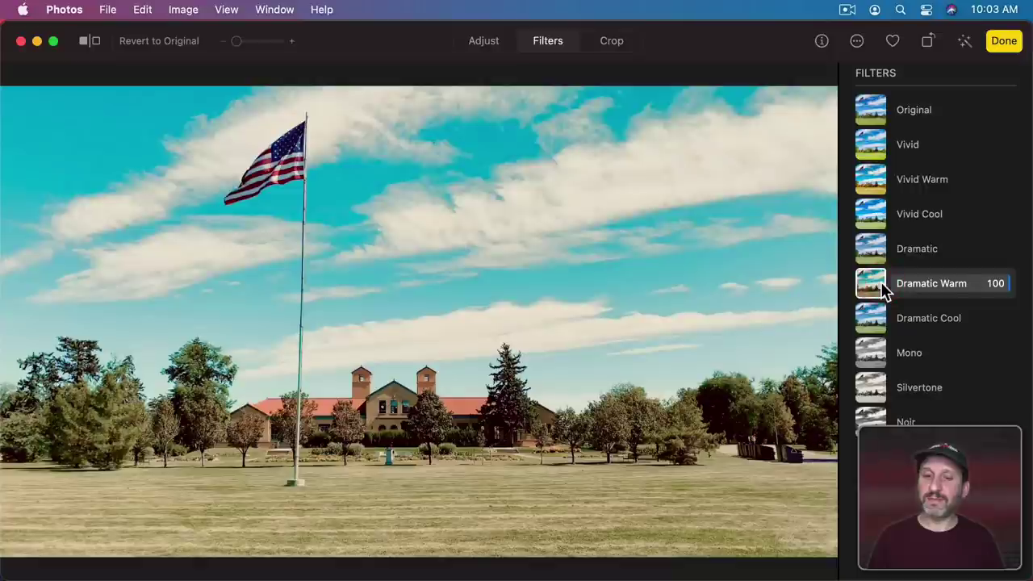
click(611, 42)
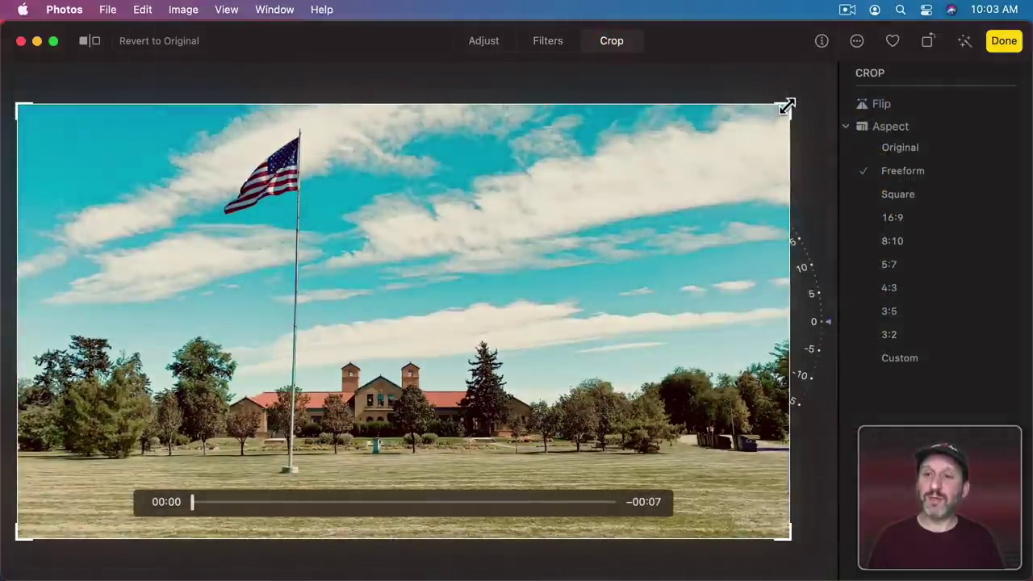
drag(786, 104, 495, 88)
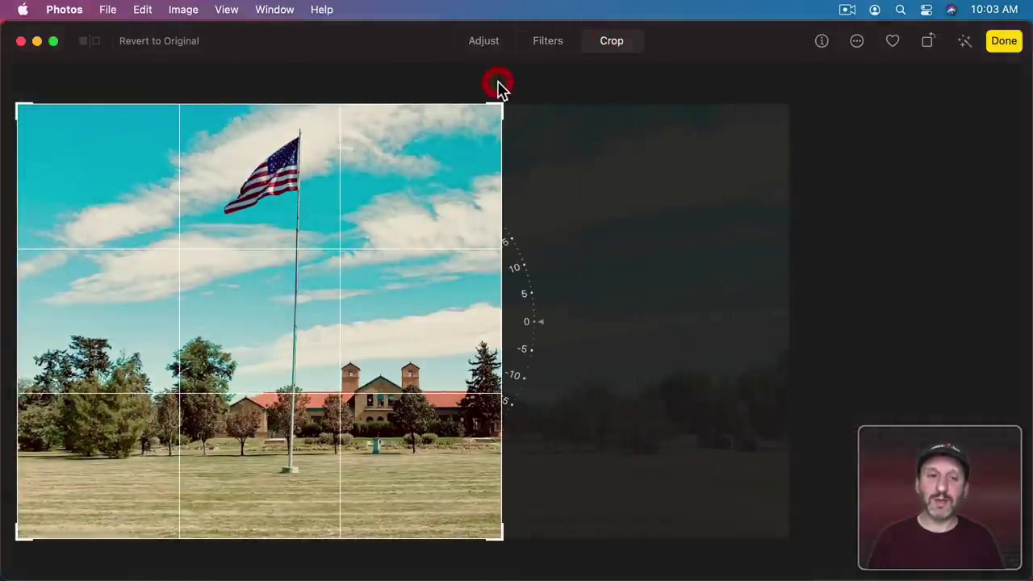
click(1004, 45)
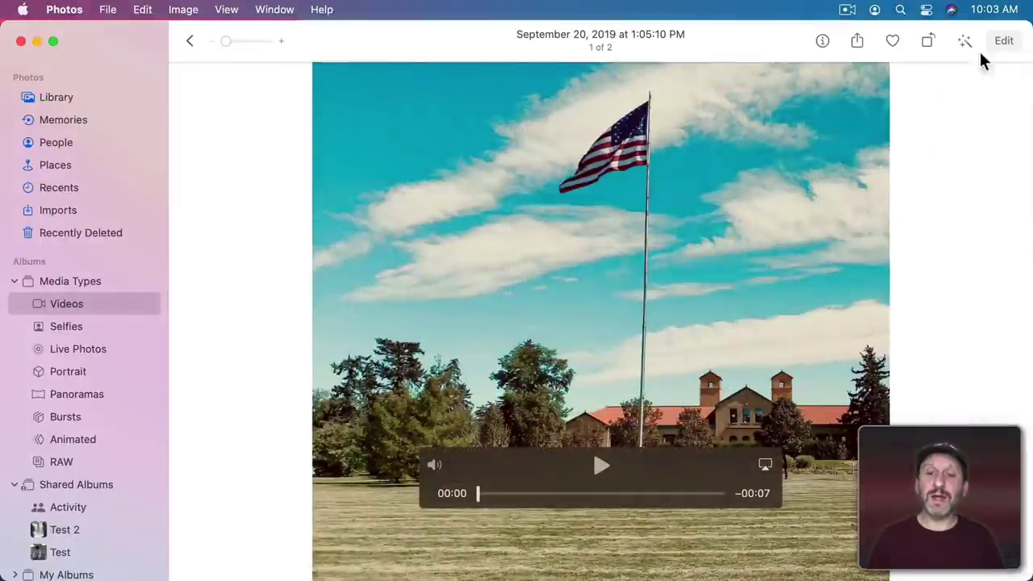
Play the edited video, then revert it to the original
click(601, 467)
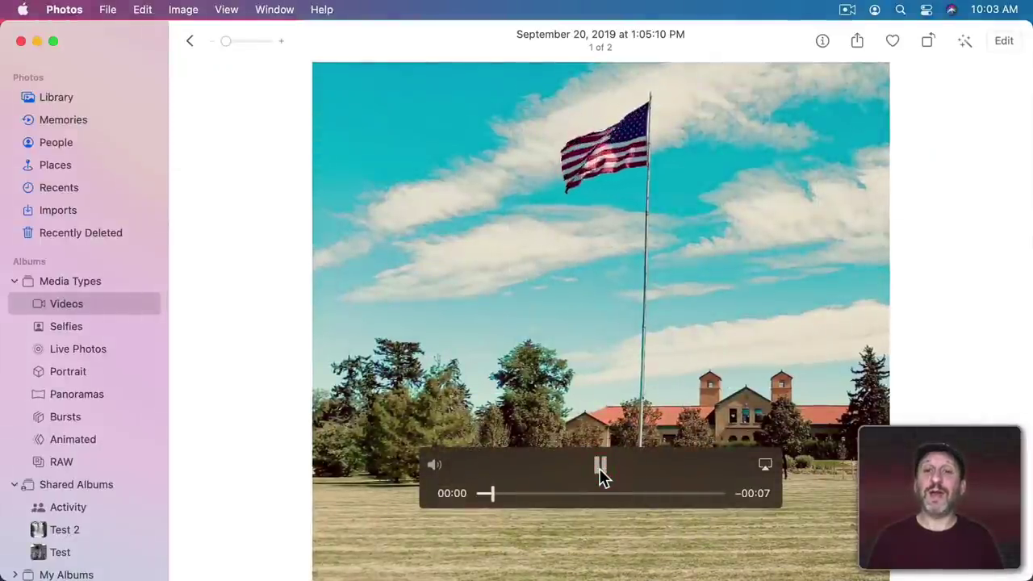
click(1003, 41)
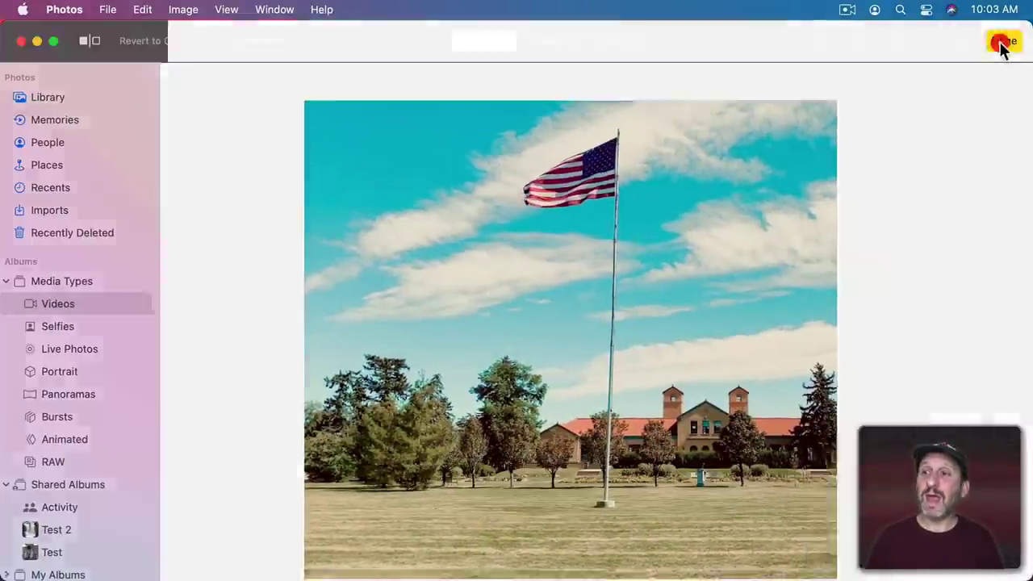
click(143, 47)
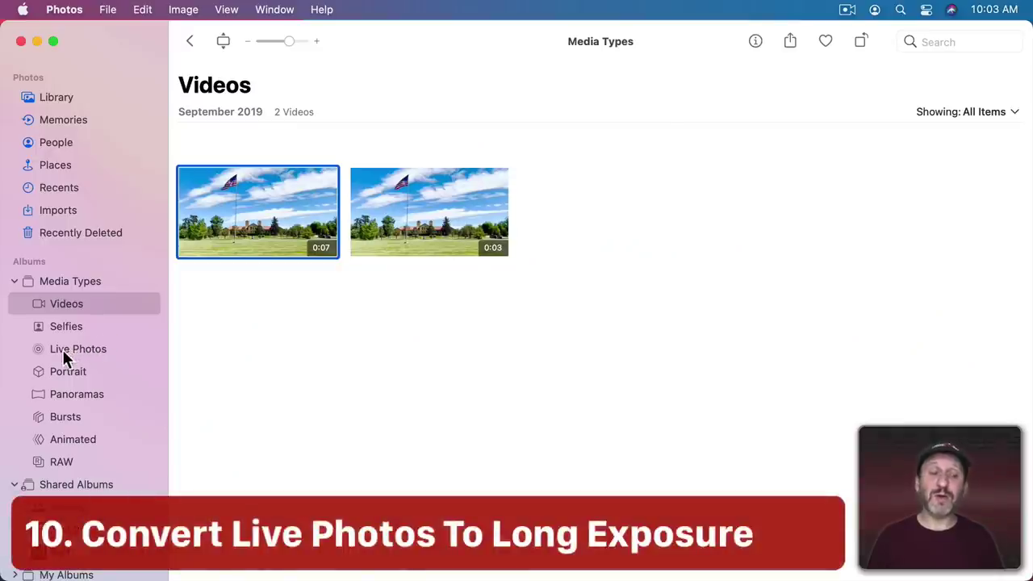
Edit the last waterfall photo in Live Photos and give it the Long Exposure effect
click(62, 358)
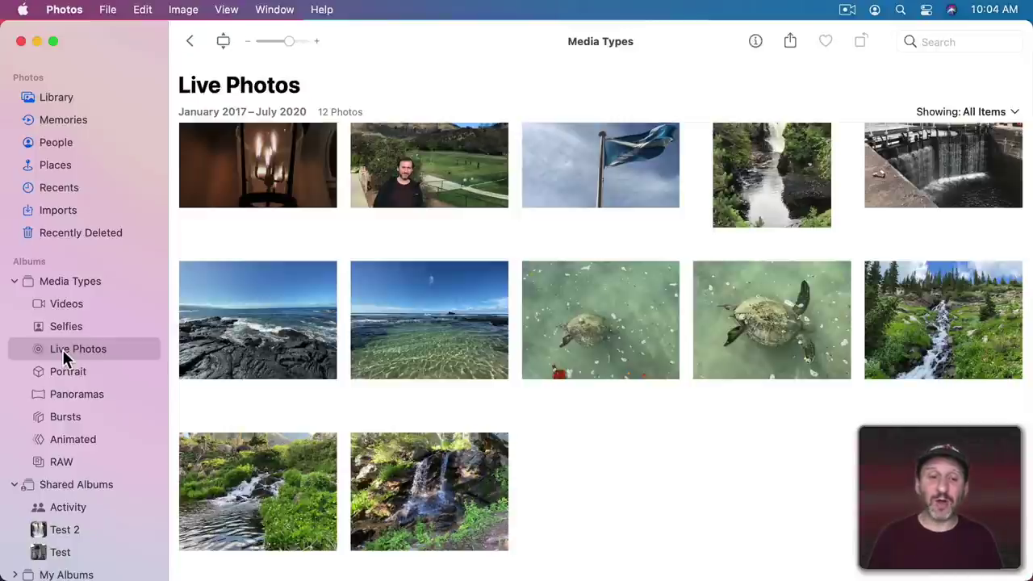
double_click(403, 505)
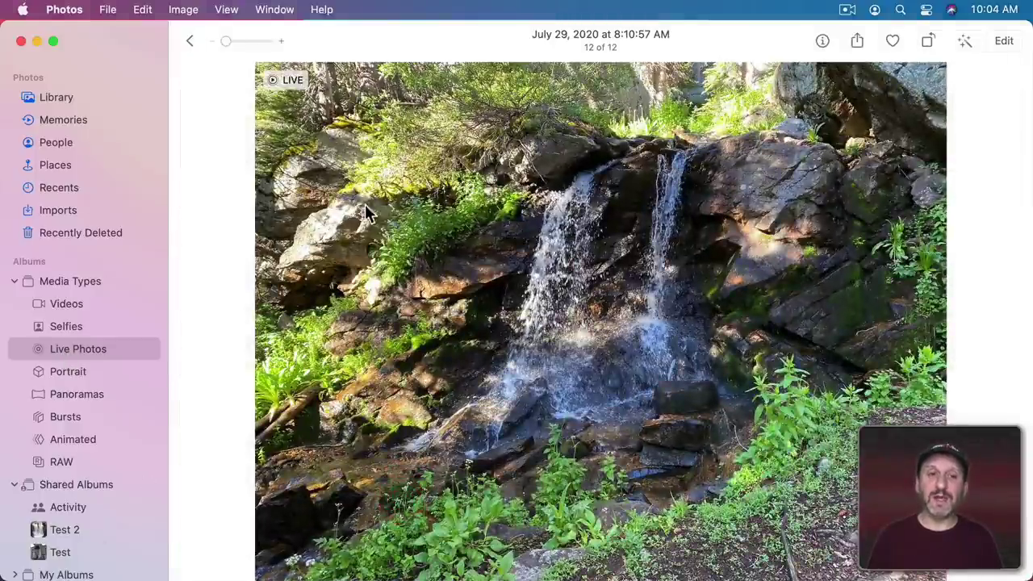
mouse_move(273, 78)
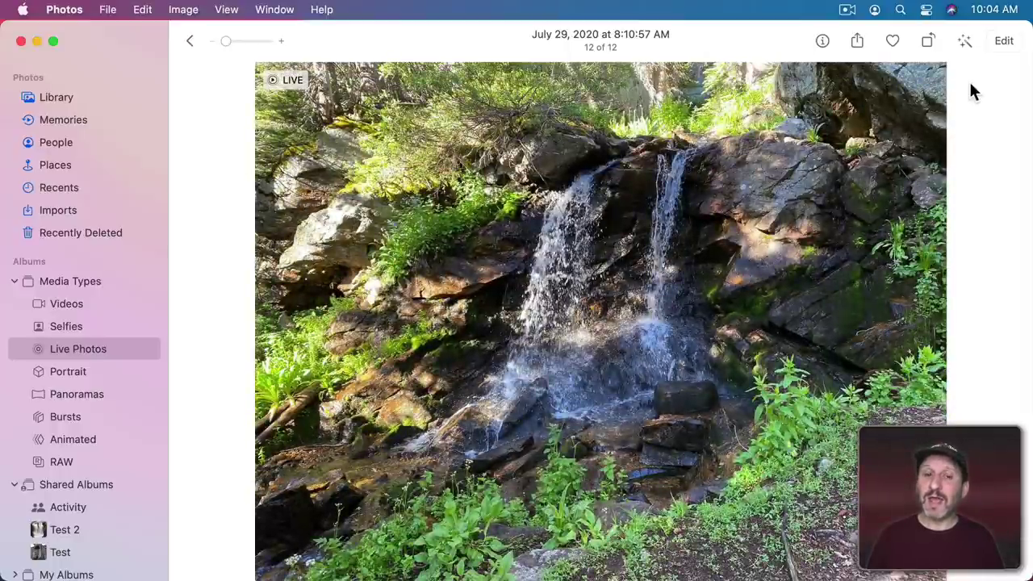
click(1004, 42)
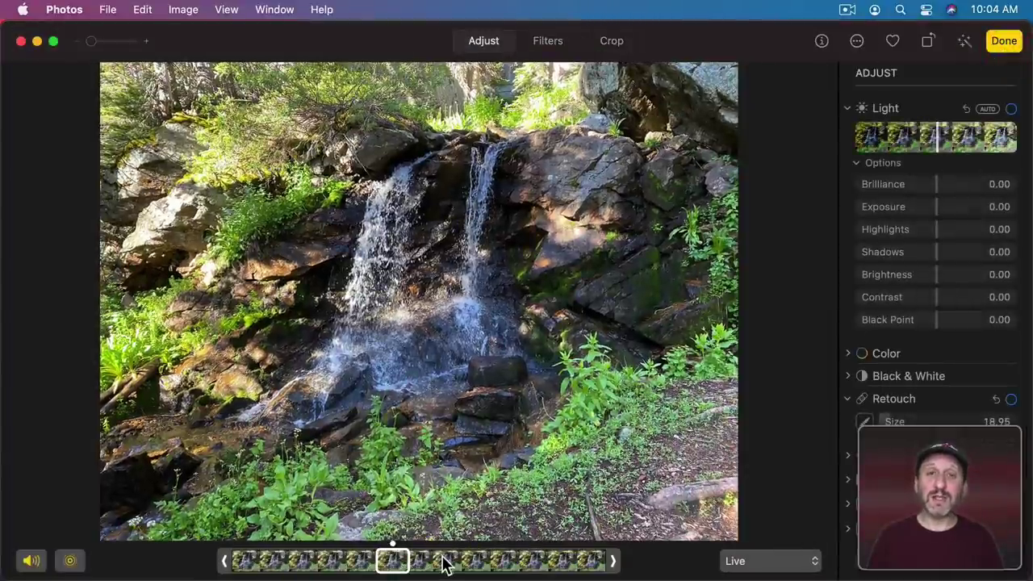
click(755, 564)
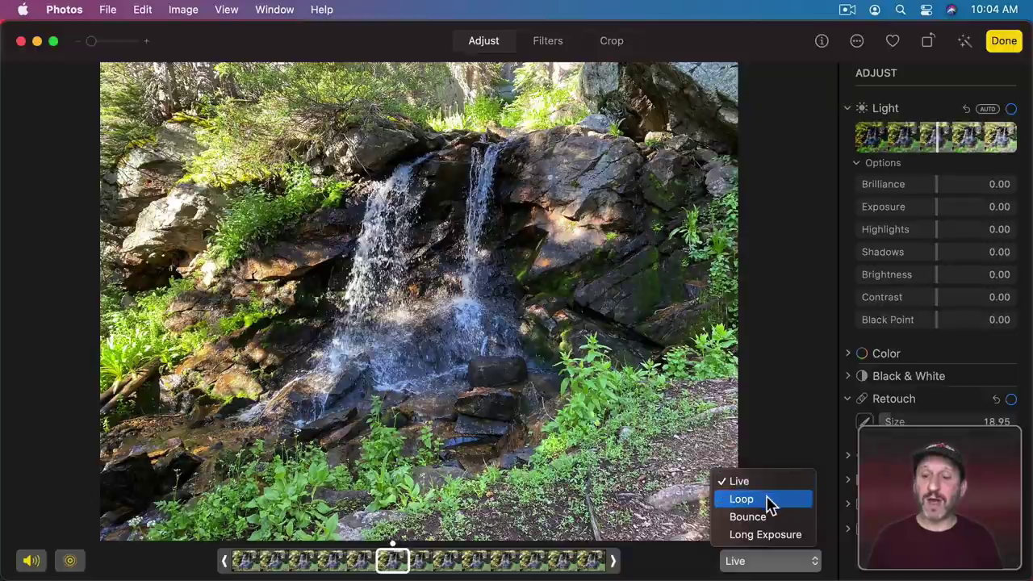
click(778, 539)
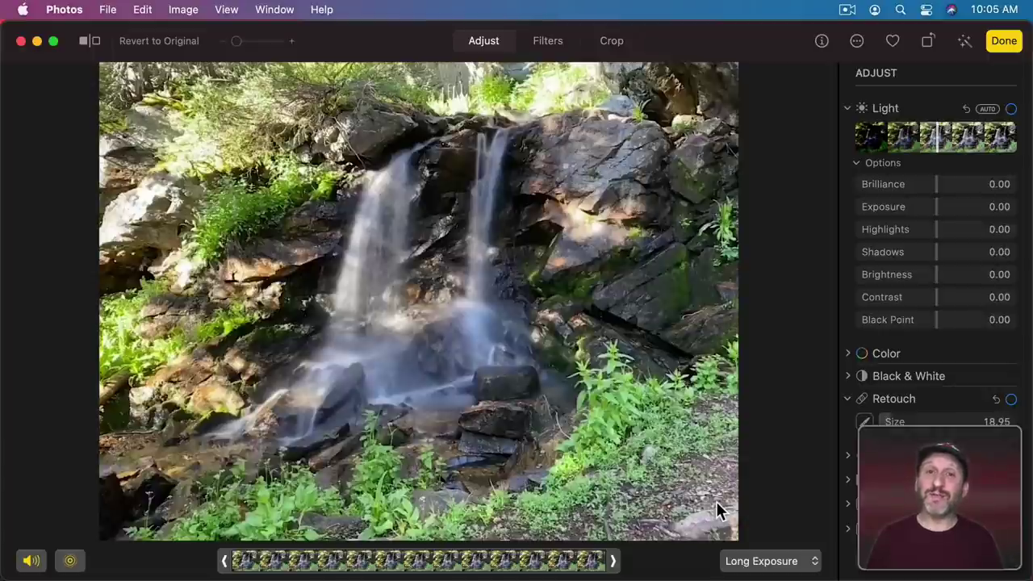
Switch the waterfall's effect to Loop, save it, and start exporting from the File menu
click(757, 561)
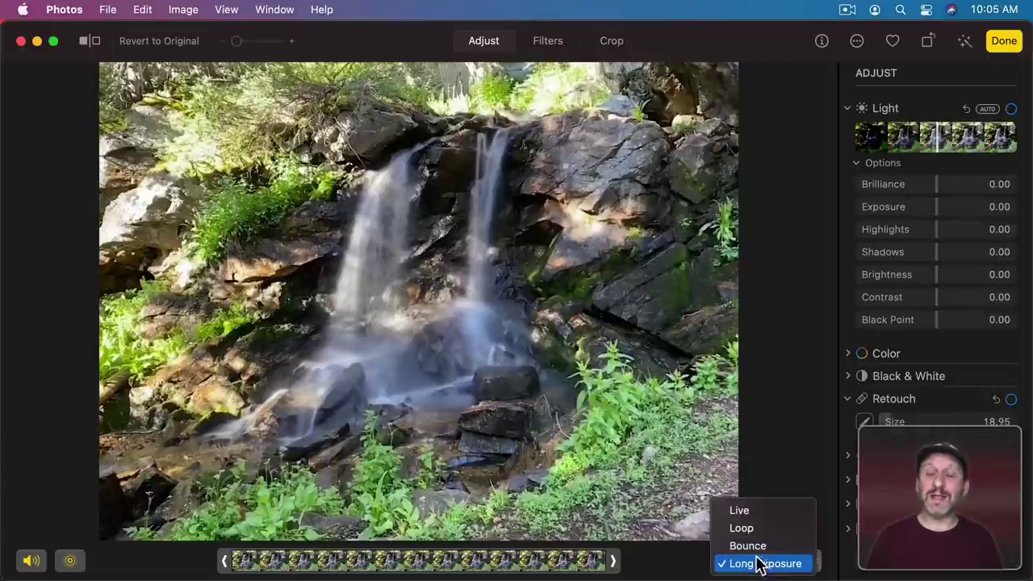
click(750, 528)
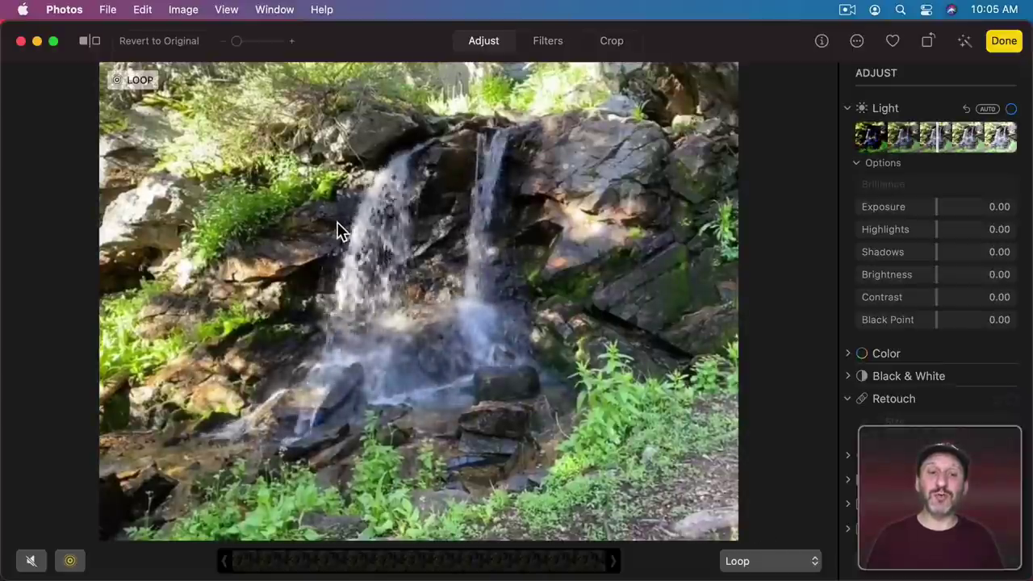
click(1000, 43)
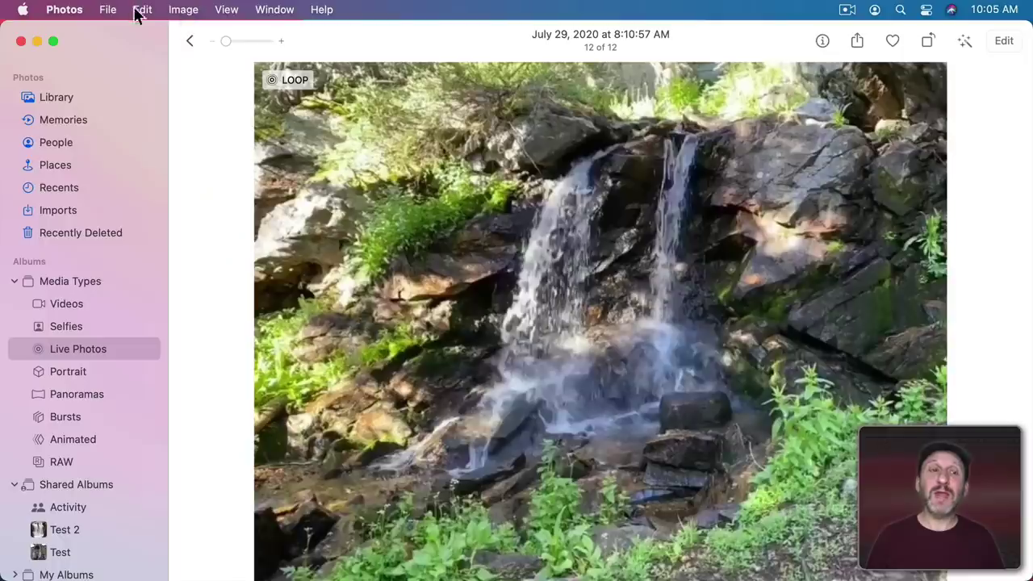
click(104, 9)
mouse_move(129, 131)
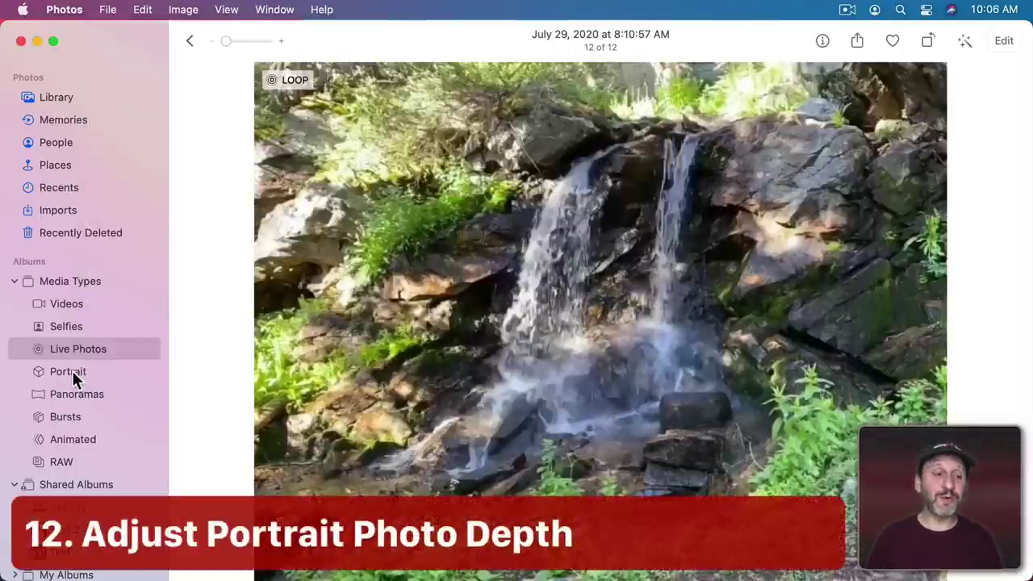
Edit the yellow flower photo from the Portrait album and adjust its portrait depth
click(72, 371)
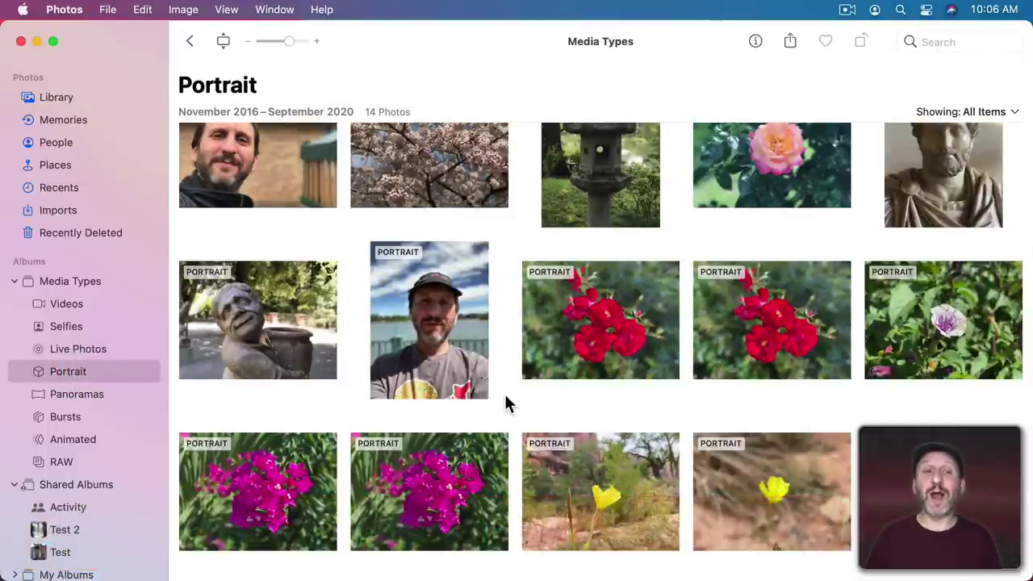
double_click(748, 489)
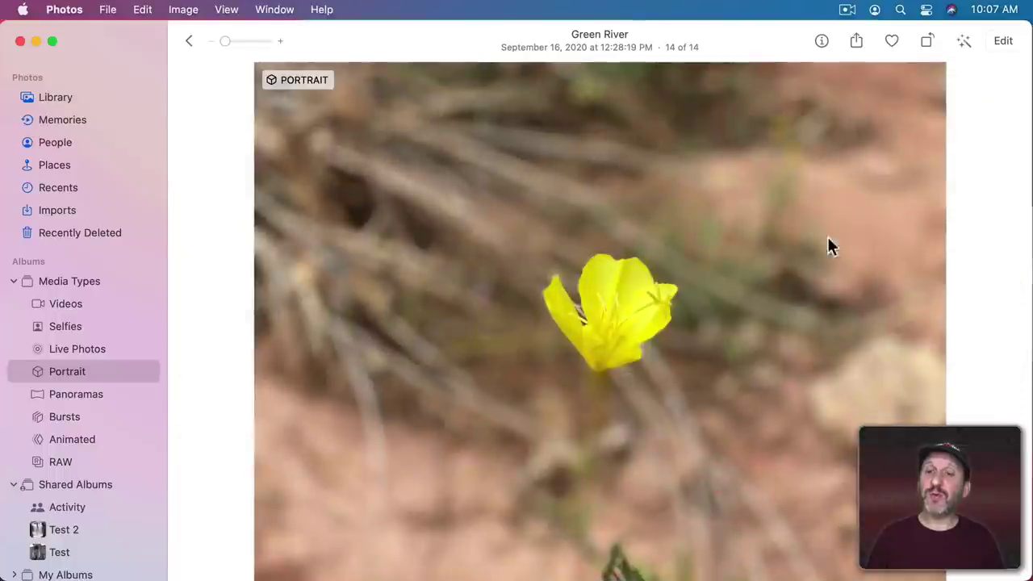
click(1001, 41)
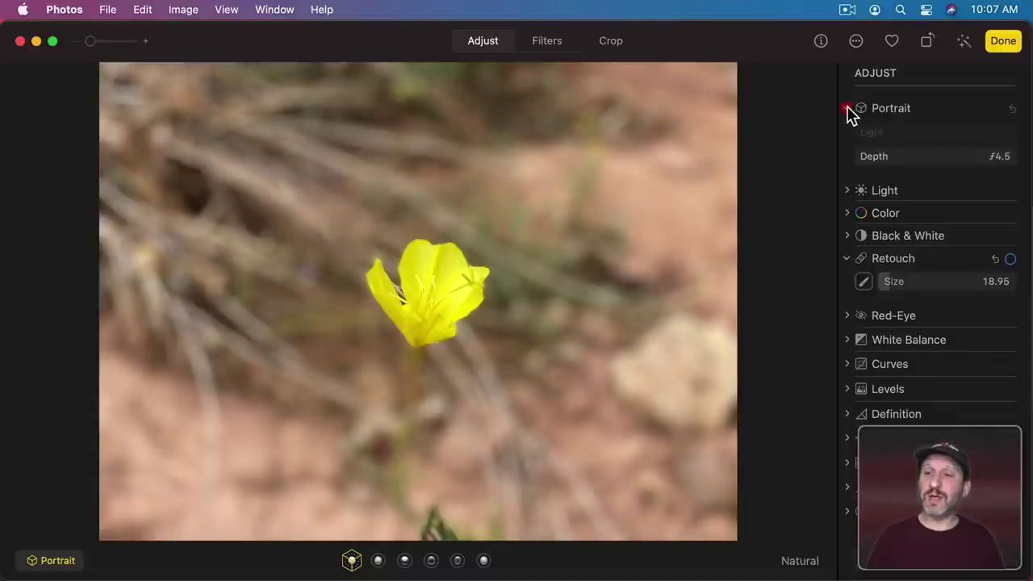
click(847, 109)
click(847, 109)
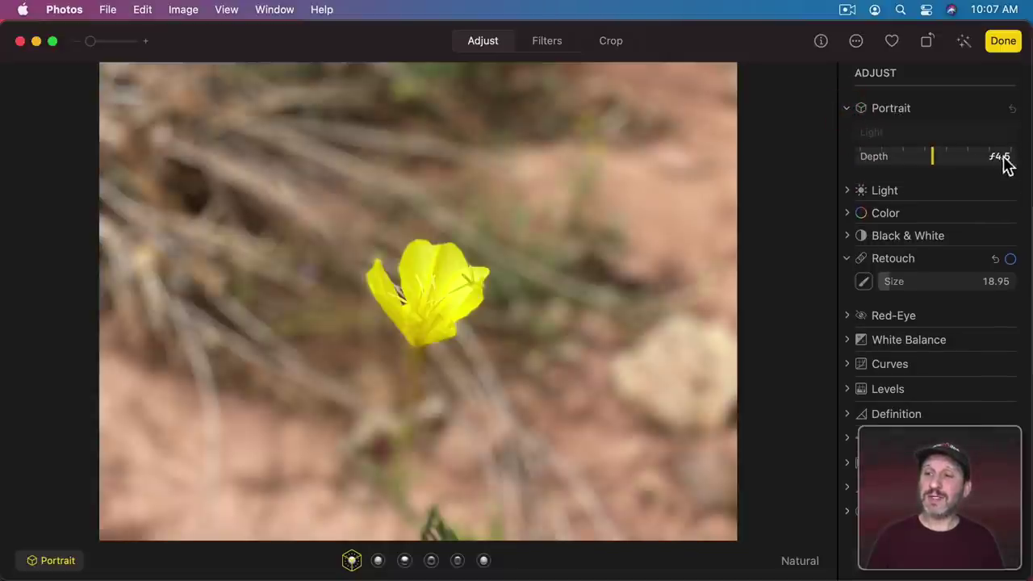
mouse_move(933, 157)
mouse_down()
mouse_move(1030, 167)
mouse_move(826, 156)
mouse_move(941, 164)
mouse_up()
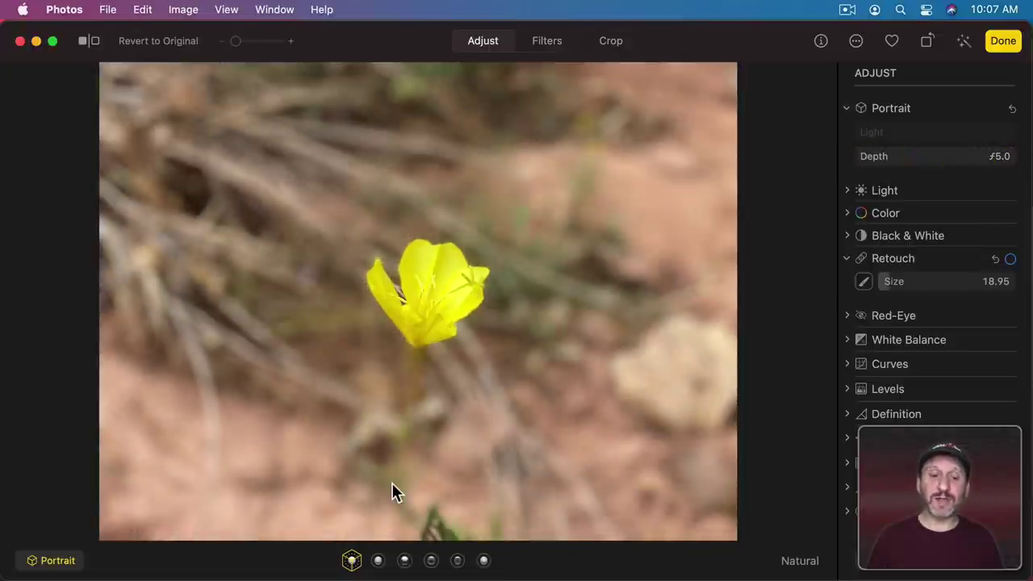
Try the Studio, Contour, Stage and Stage Mono portrait lighting effects
click(378, 560)
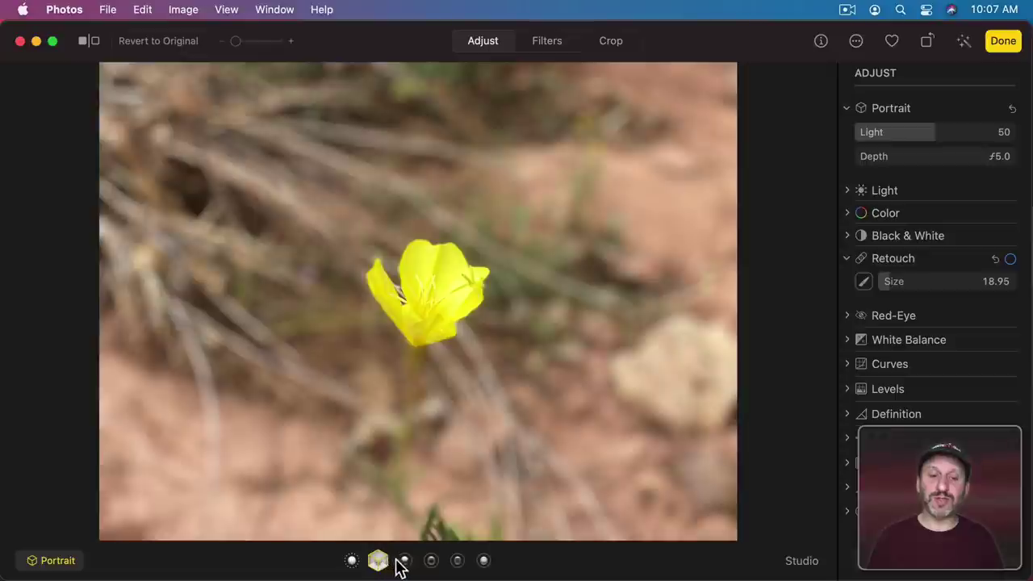
click(404, 560)
click(431, 561)
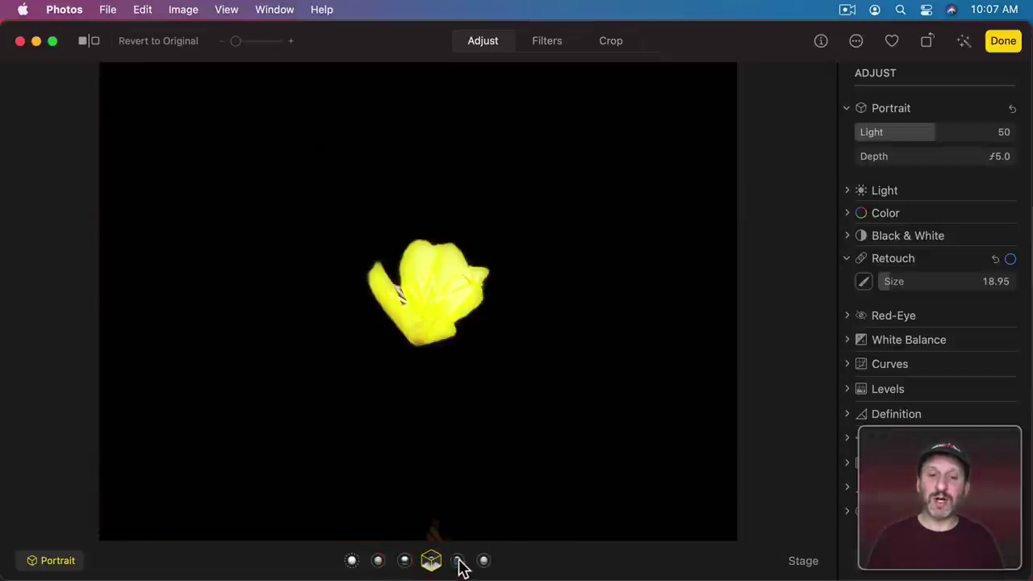
click(459, 562)
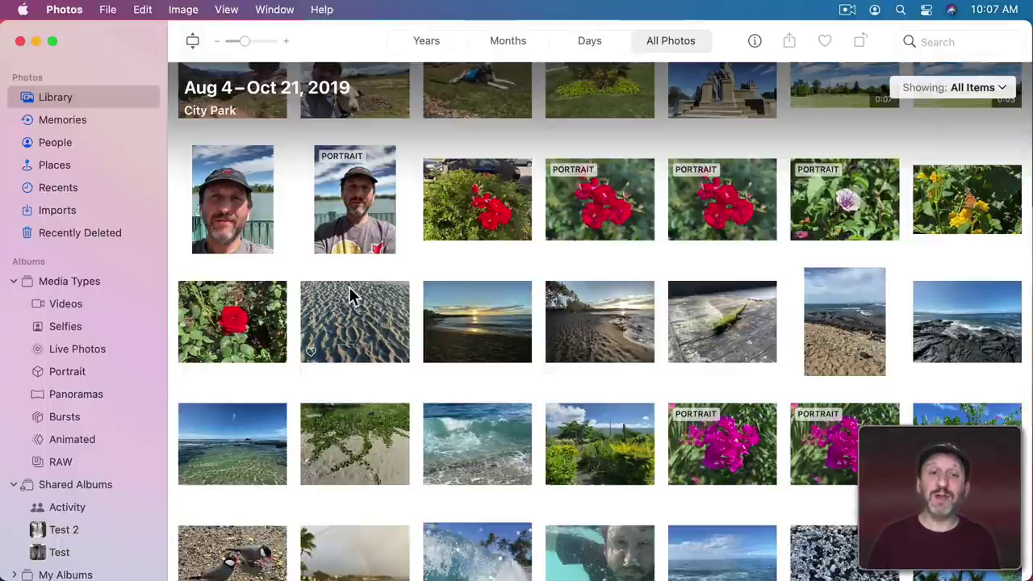
click(245, 318)
shift+click(966, 556)
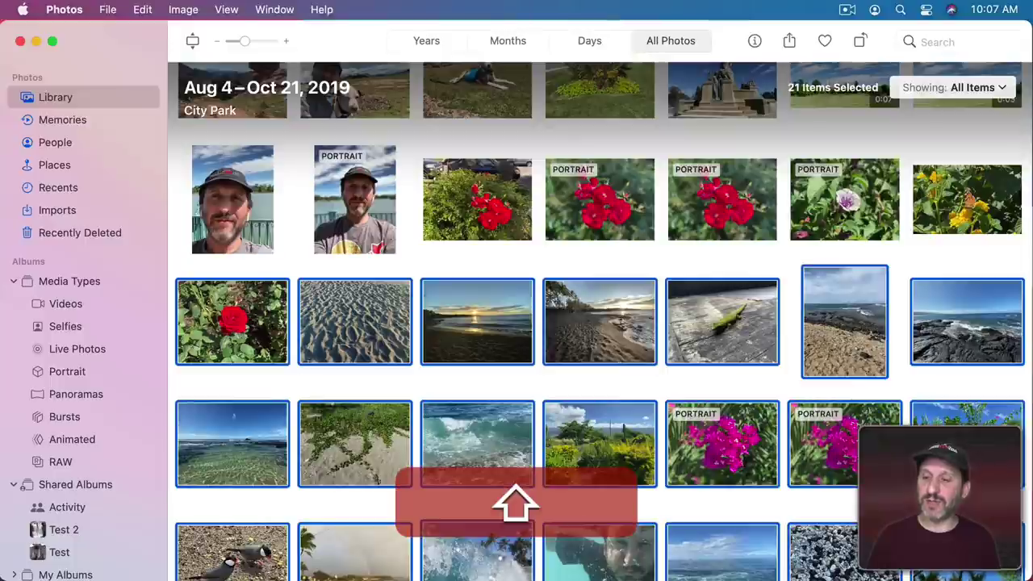
click(108, 10)
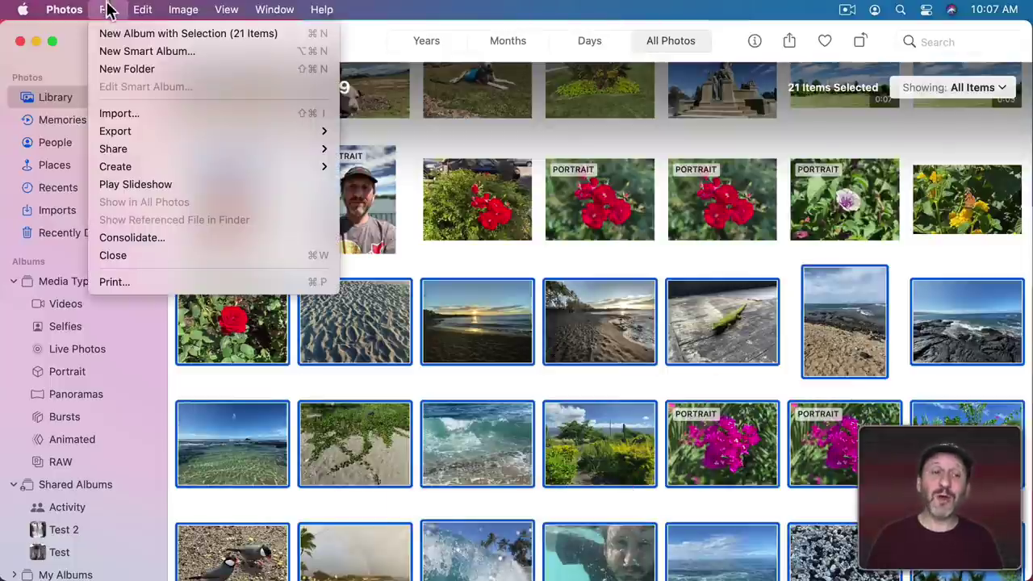
click(164, 278)
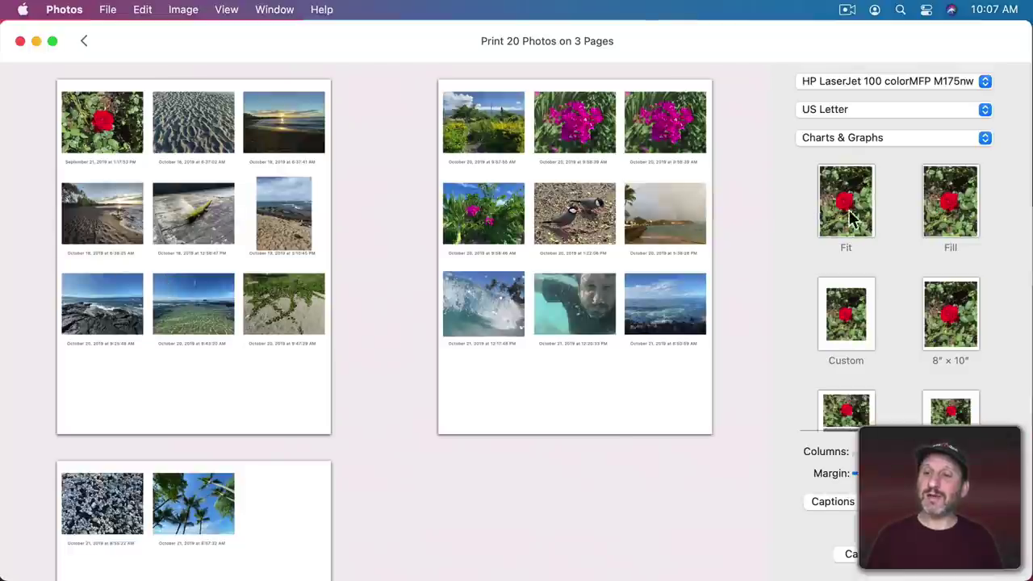
click(849, 213)
click(946, 214)
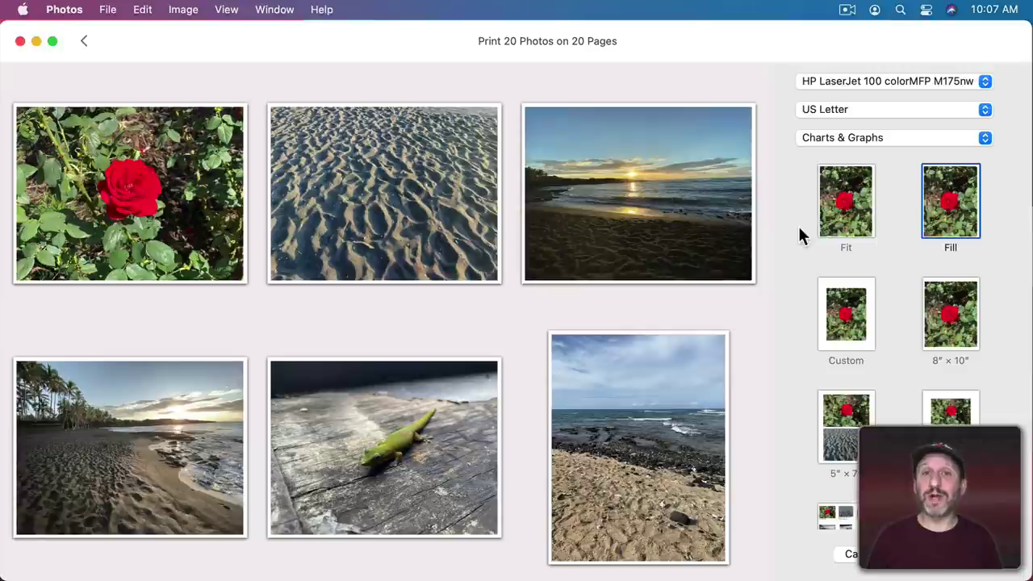
scroll(840, 452, down, 2)
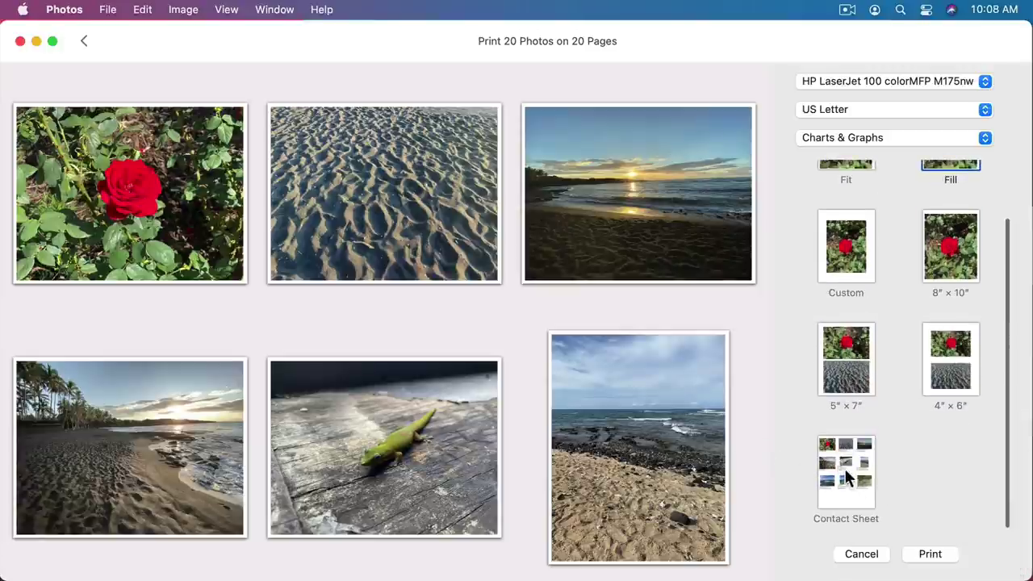
click(848, 476)
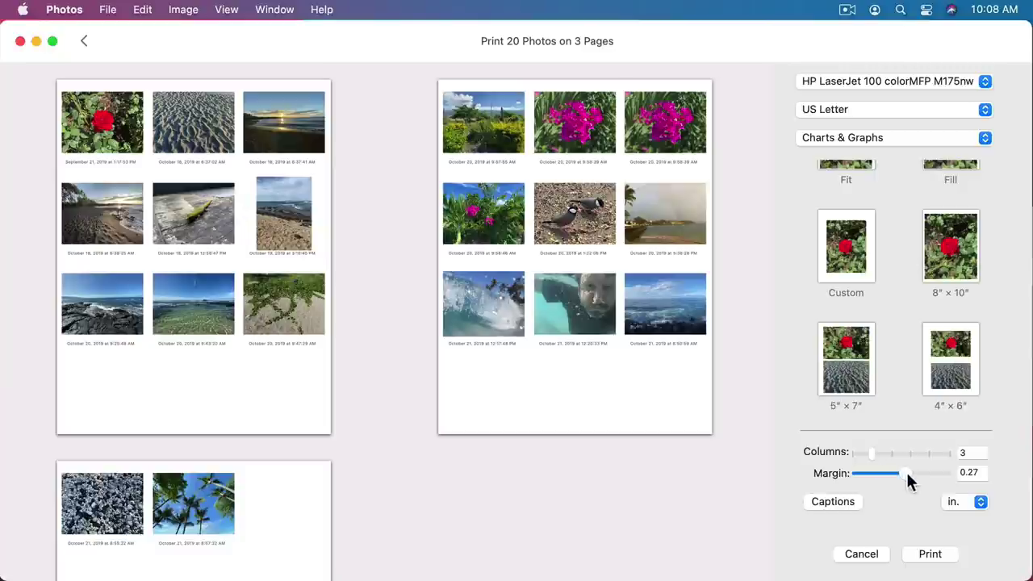
click(839, 501)
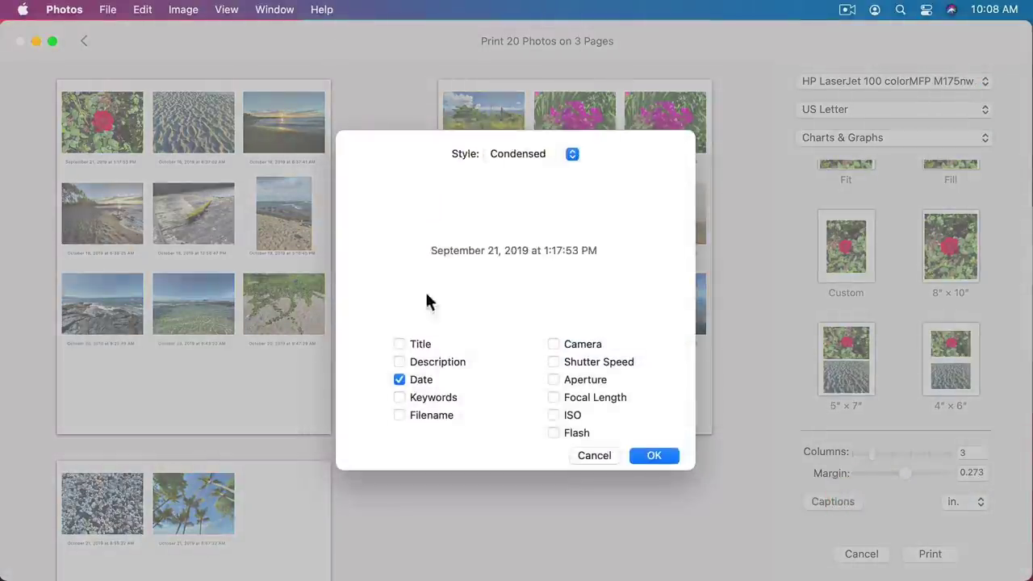
click(399, 344)
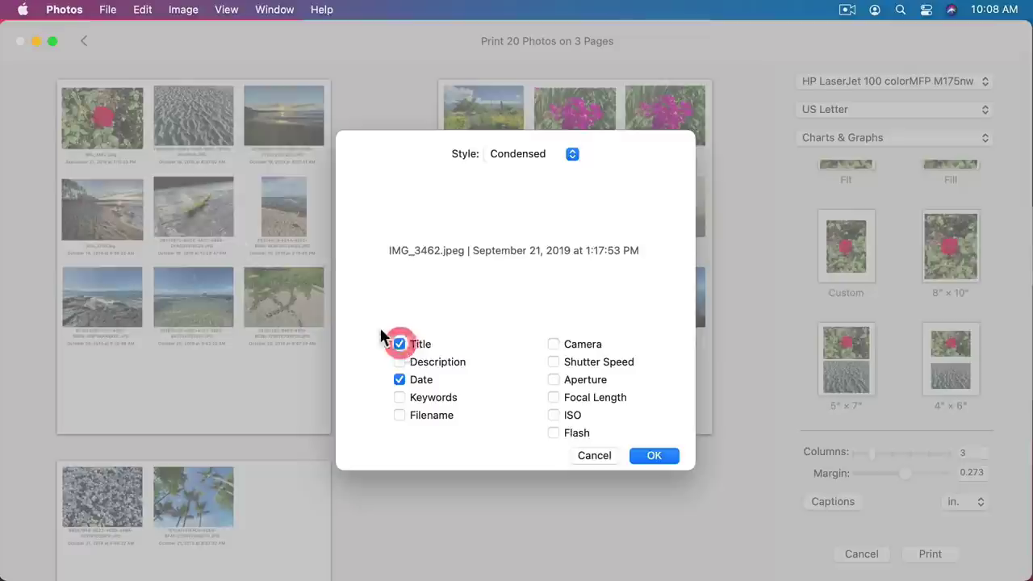
click(655, 457)
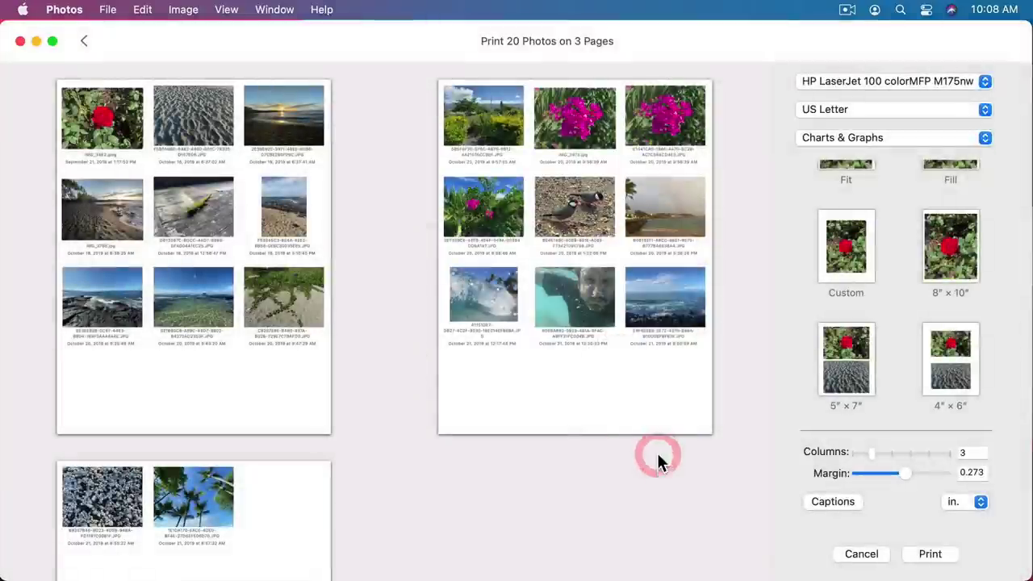
click(931, 555)
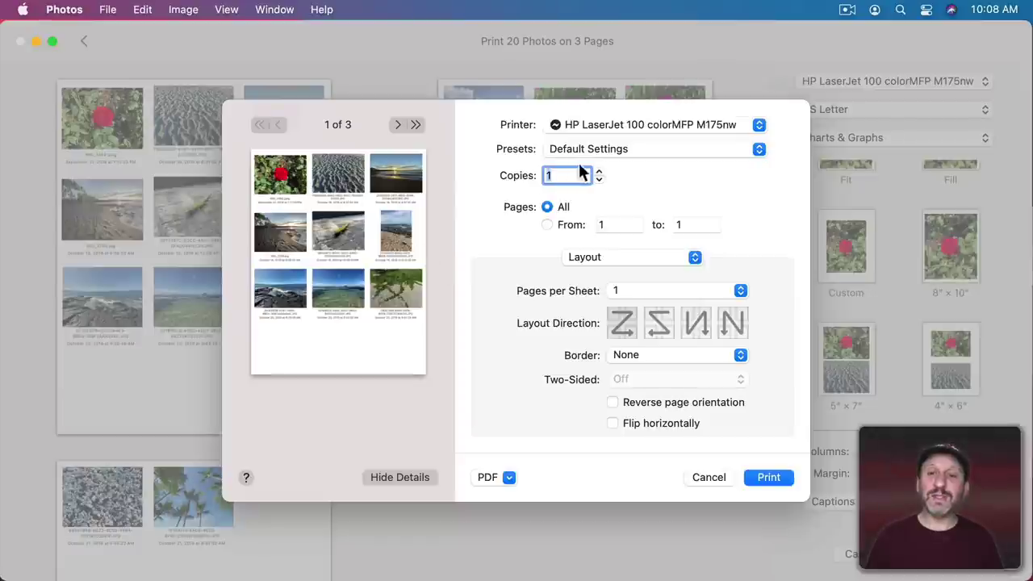
click(497, 478)
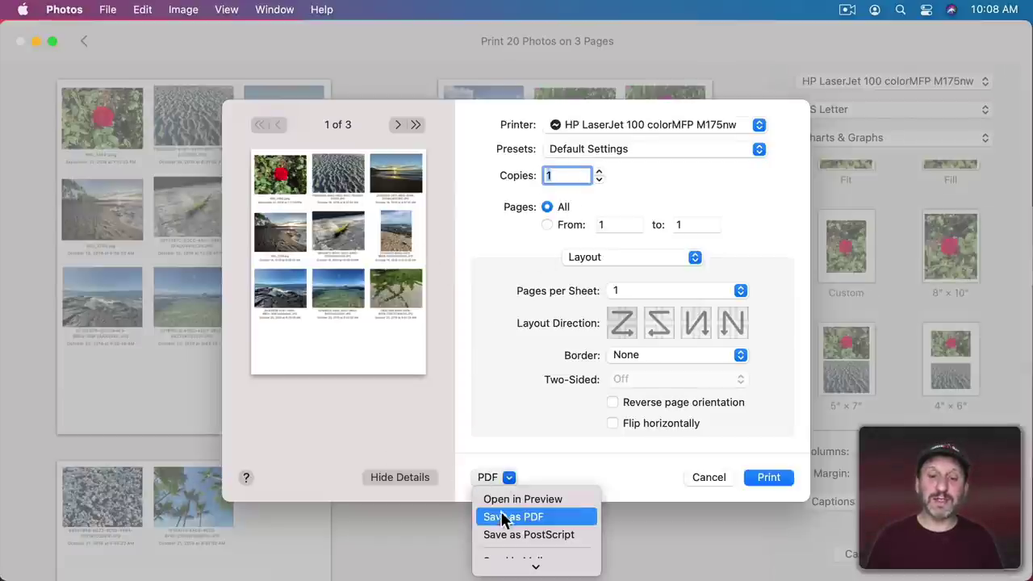
click(501, 516)
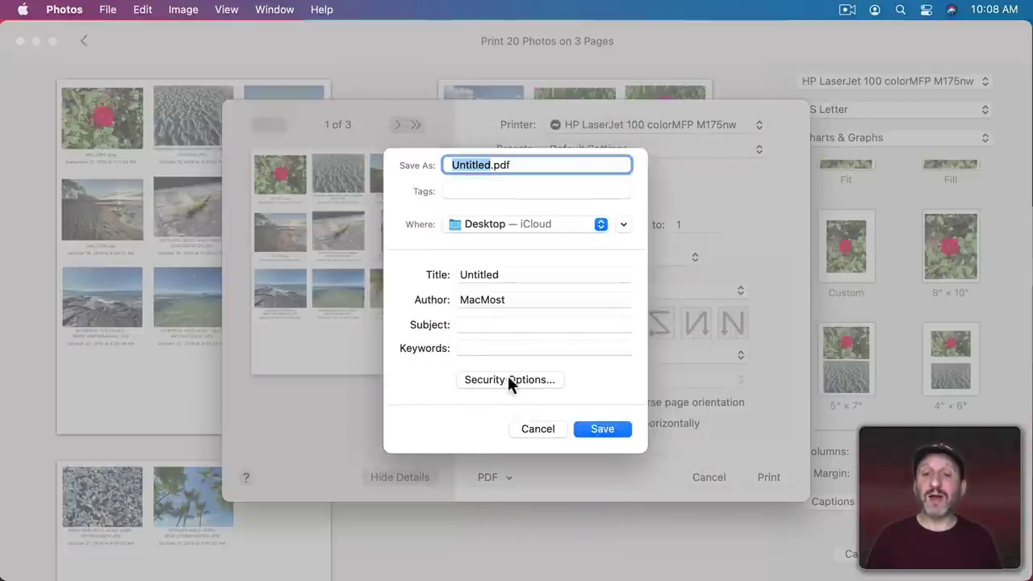
click(540, 430)
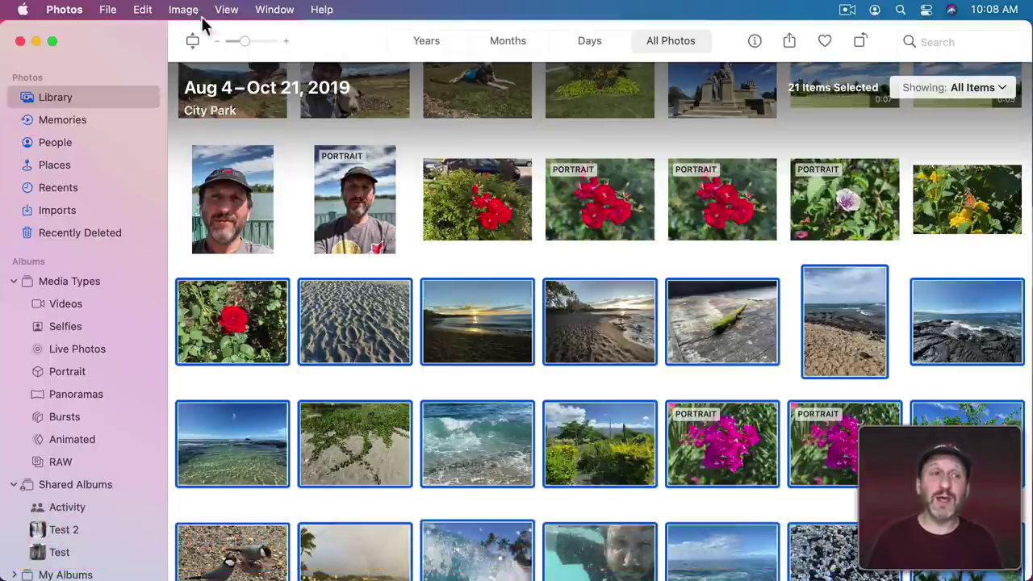
Open and close Photos Preferences, then bring up the Photos menu to quit
click(80, 8)
click(95, 60)
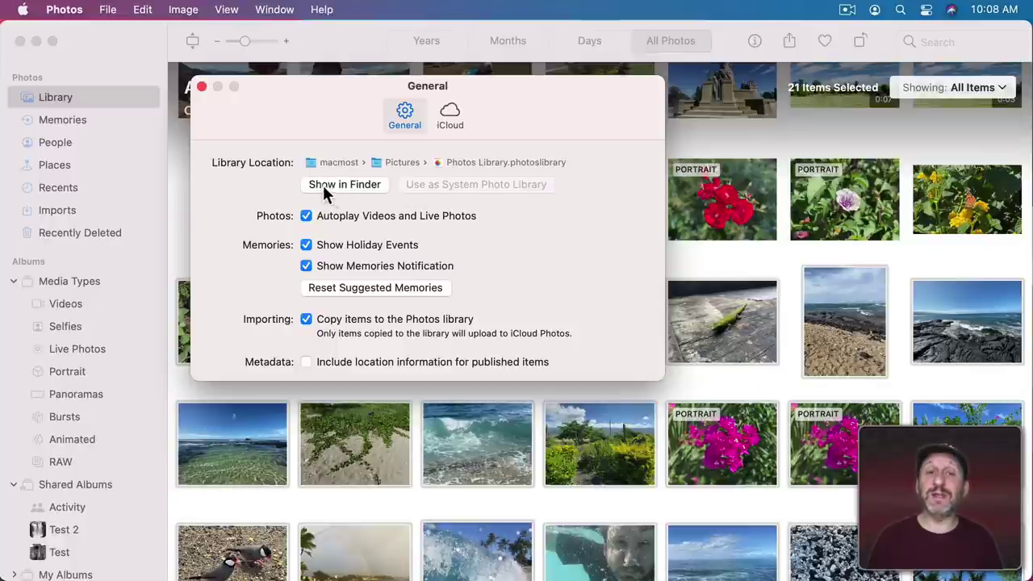
click(201, 86)
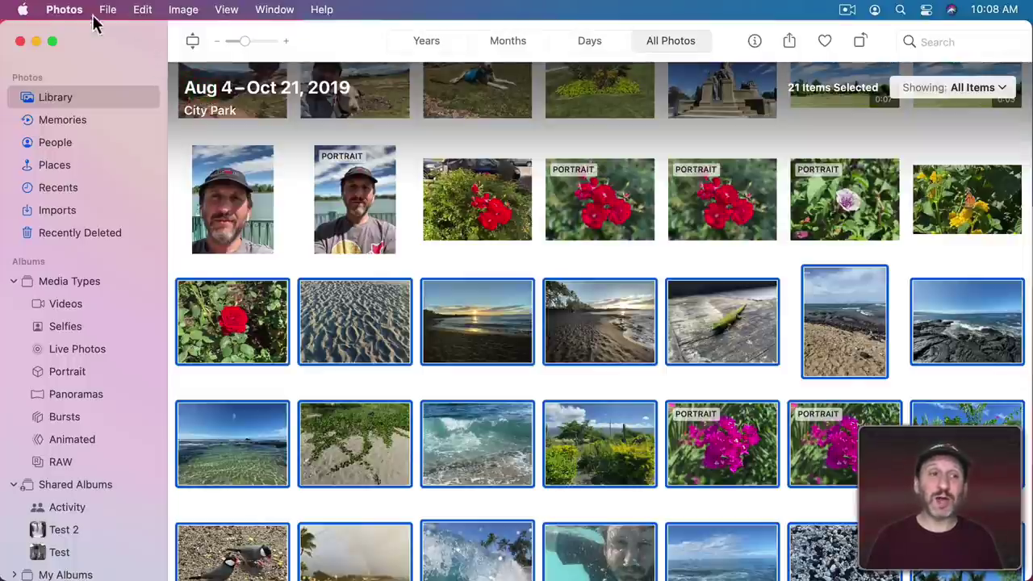
click(65, 8)
Quit Photos and relaunch it from the Dock through the Choose Library dialog
click(92, 201)
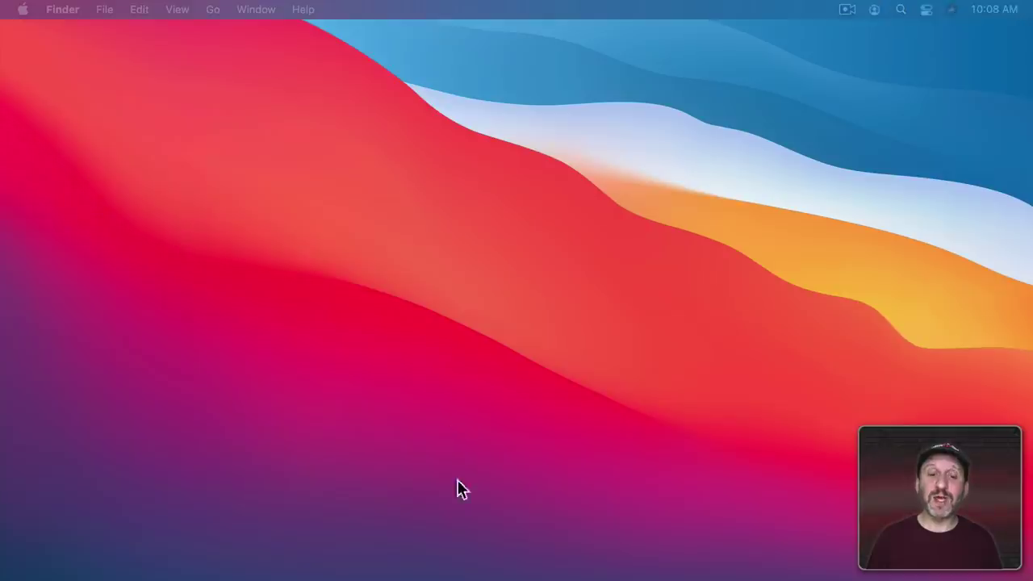
mouse_move(417, 565)
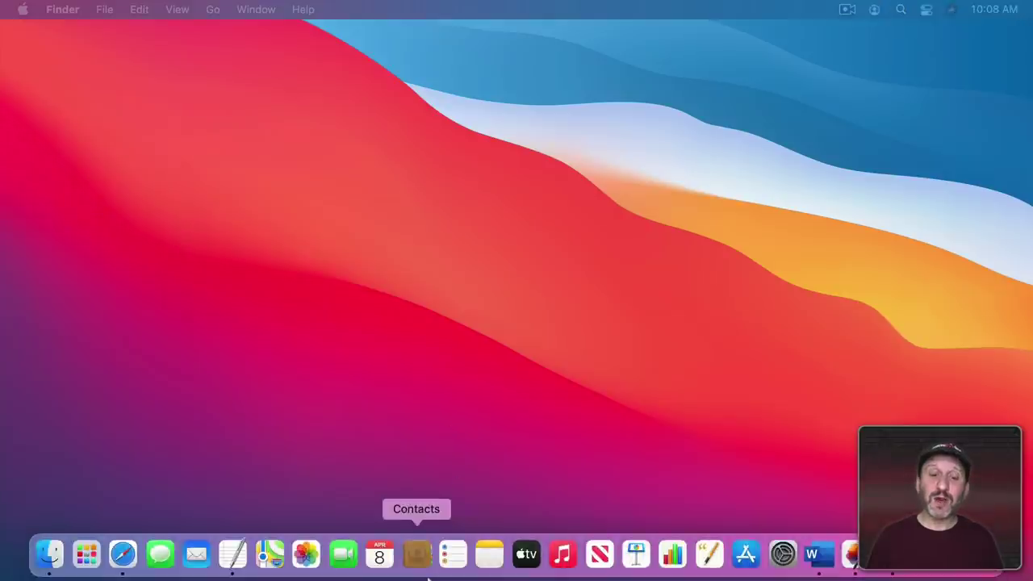
alt+click(305, 553)
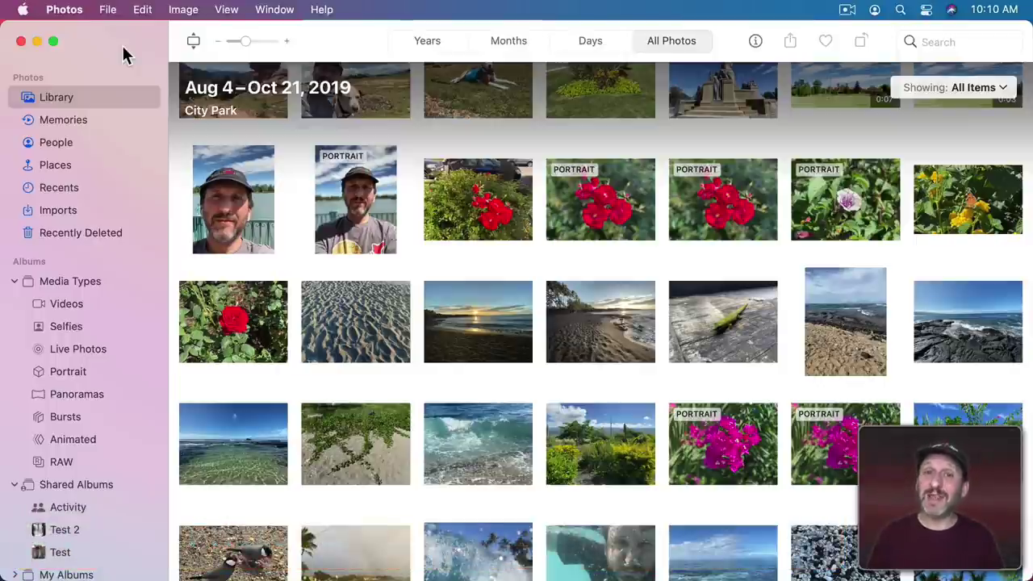
click(64, 9)
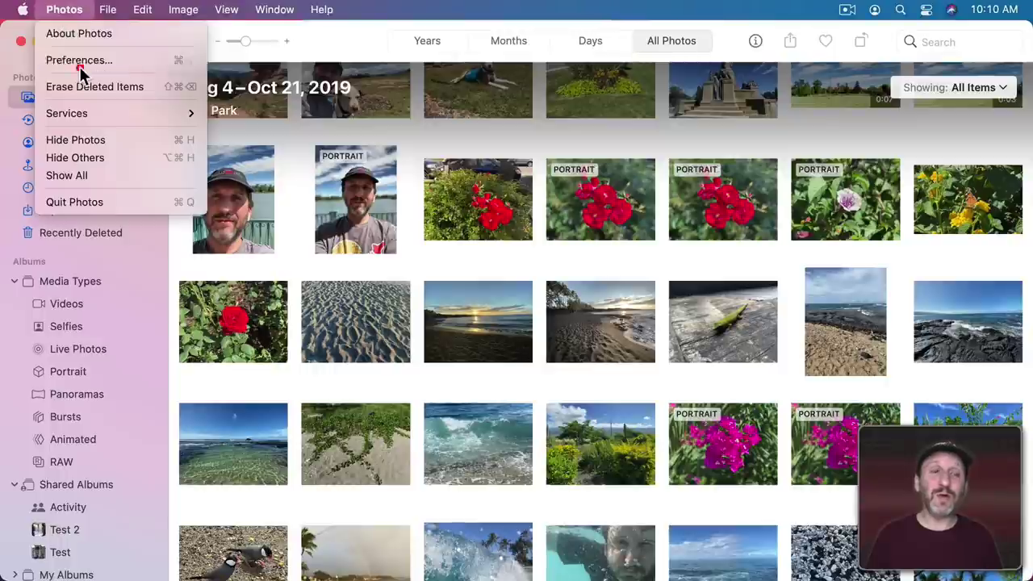
click(80, 65)
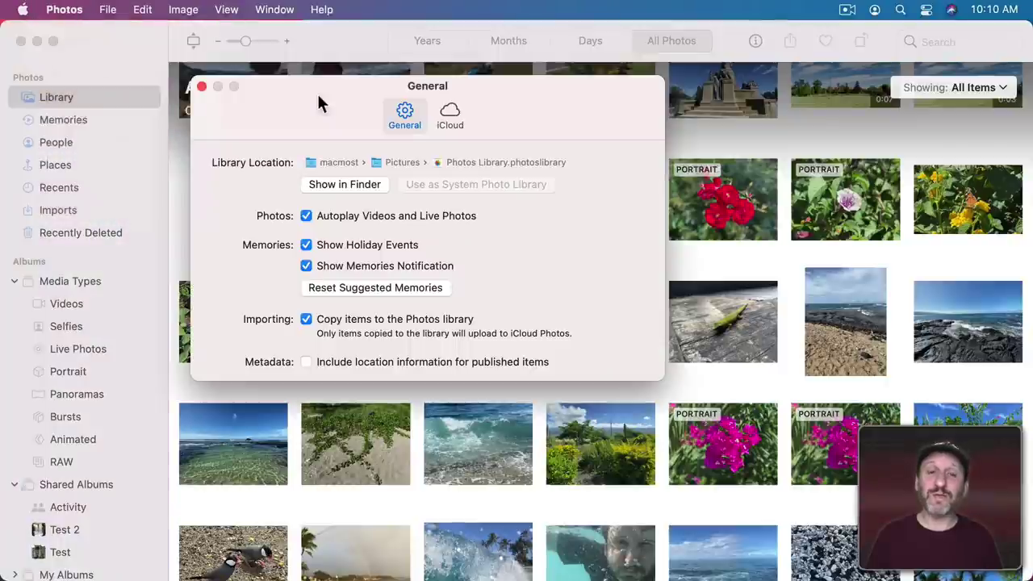
click(353, 319)
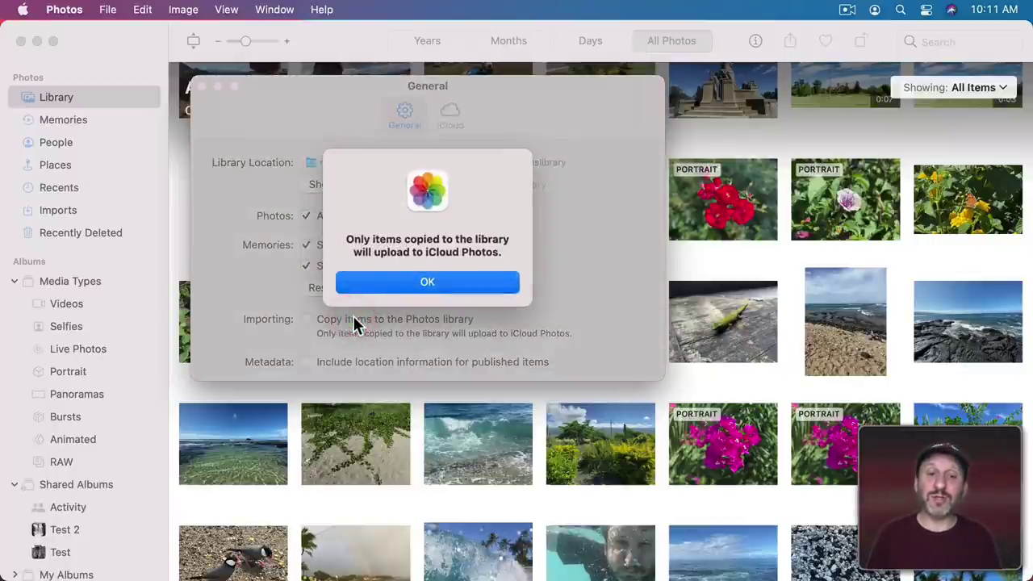
click(407, 283)
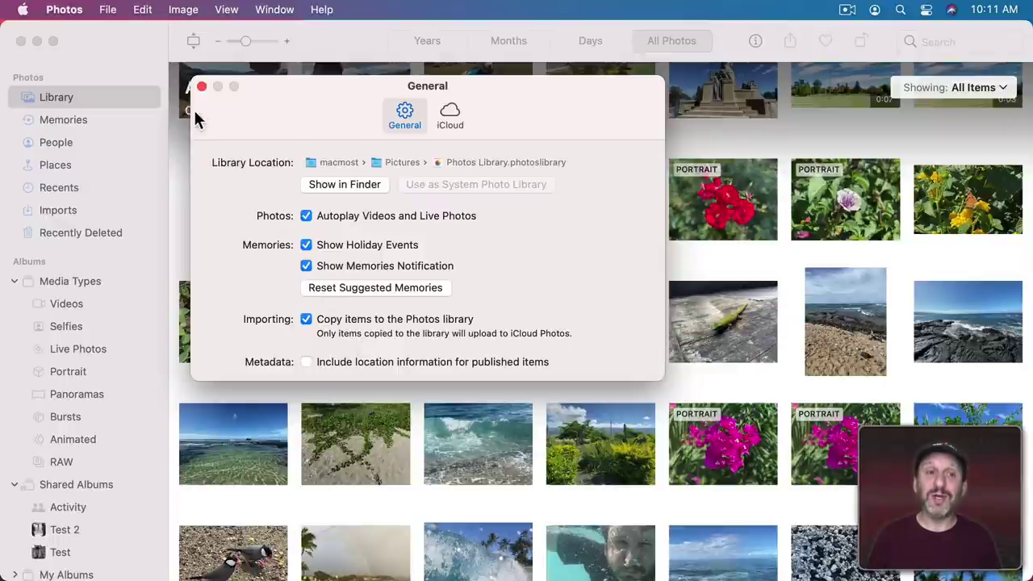
click(202, 87)
Select the red-flower photo and view its referenced-file and Consolidate commands in the File menu
click(468, 212)
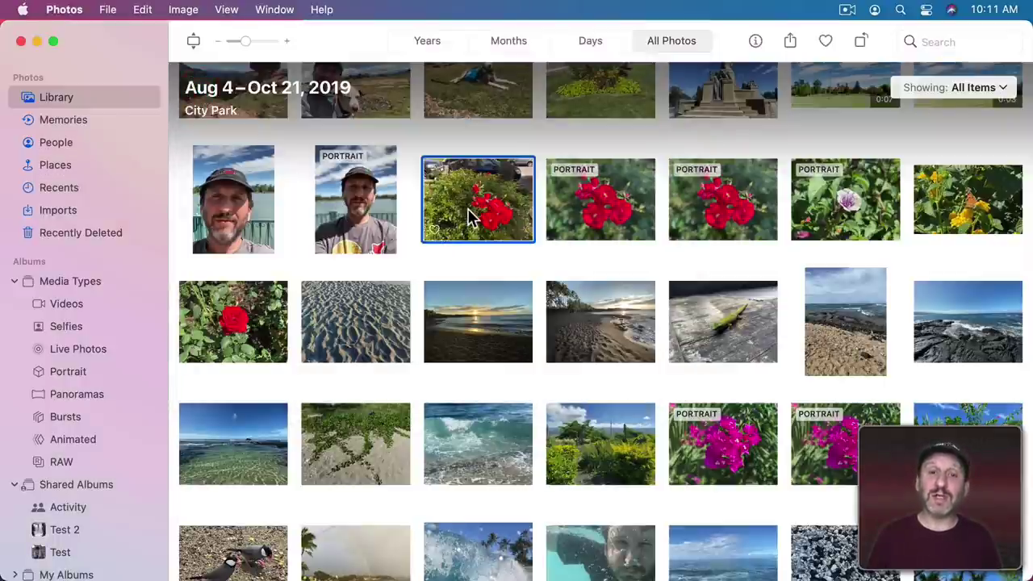
click(108, 9)
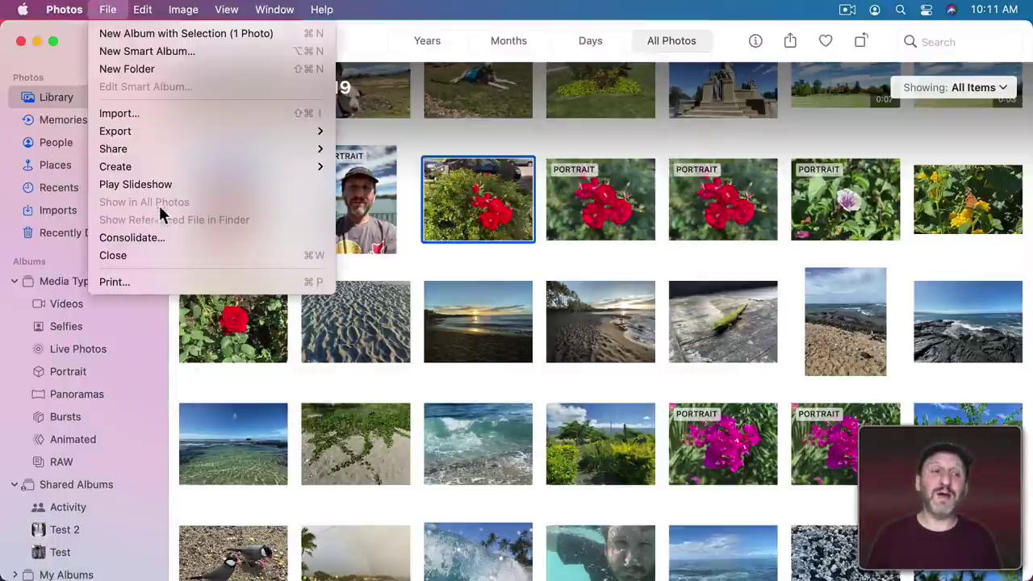